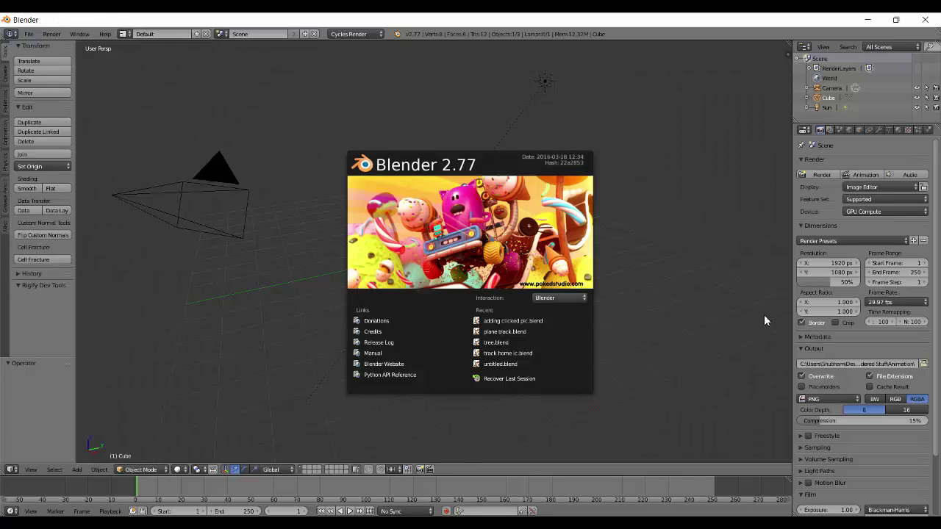
Step: Close the splash screen and turn the enlarged lower area into the Node Editor
click(690, 329)
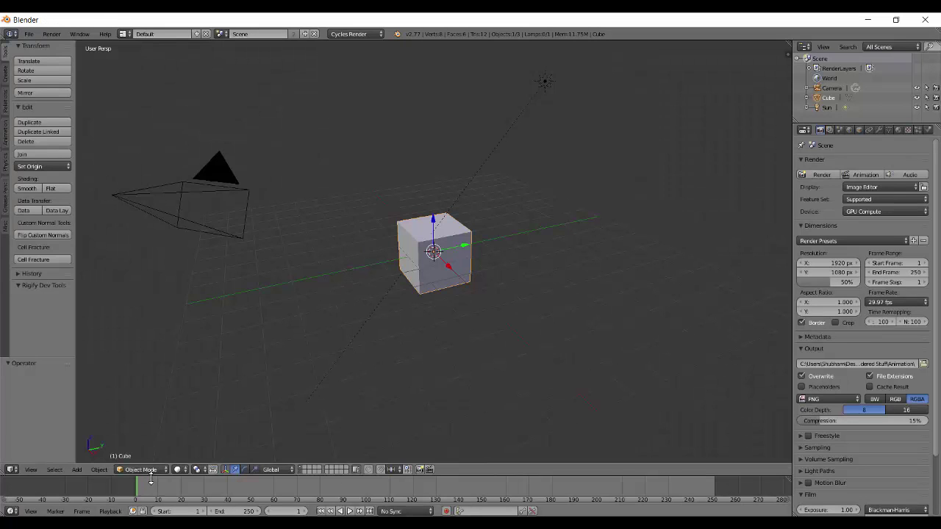
drag(147, 477, 217, 238)
click(11, 511)
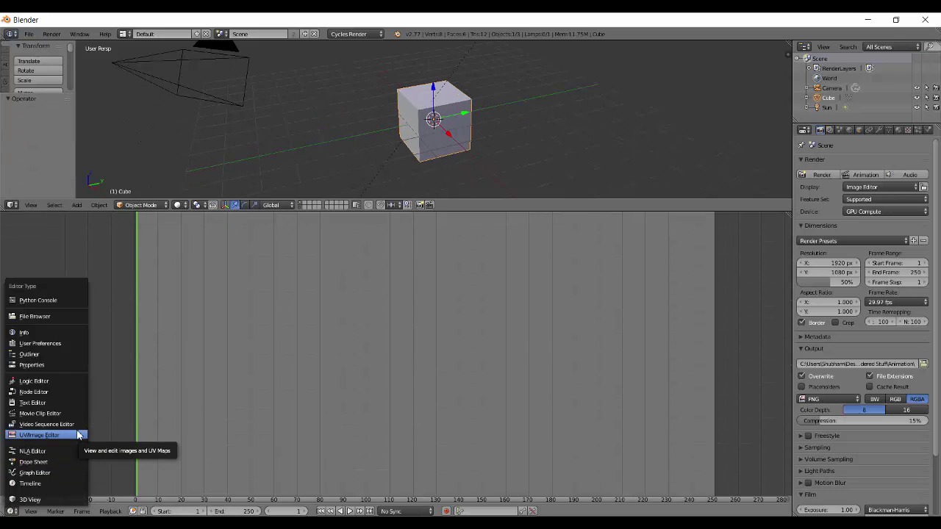
click(33, 392)
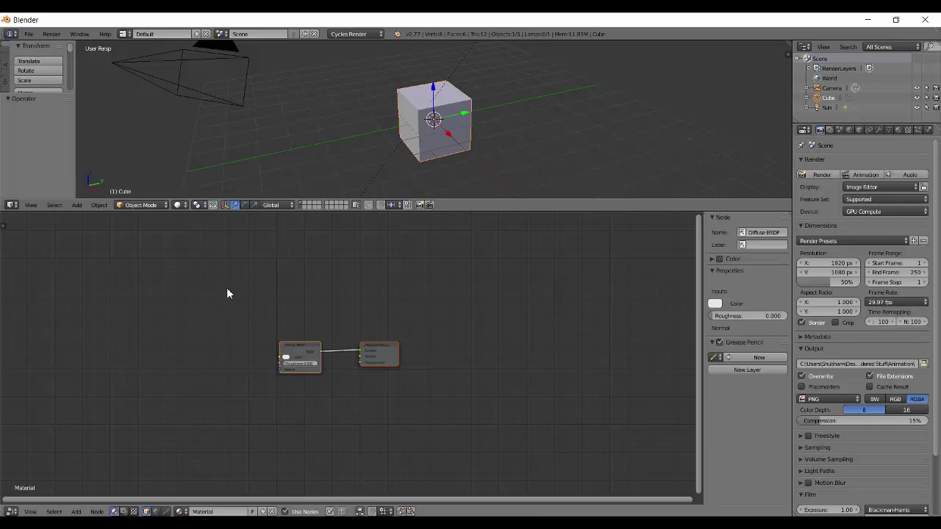
Step: Zoom in and spread the Diffuse BSDF and Material Output nodes apart
scroll(401, 400, up, 3)
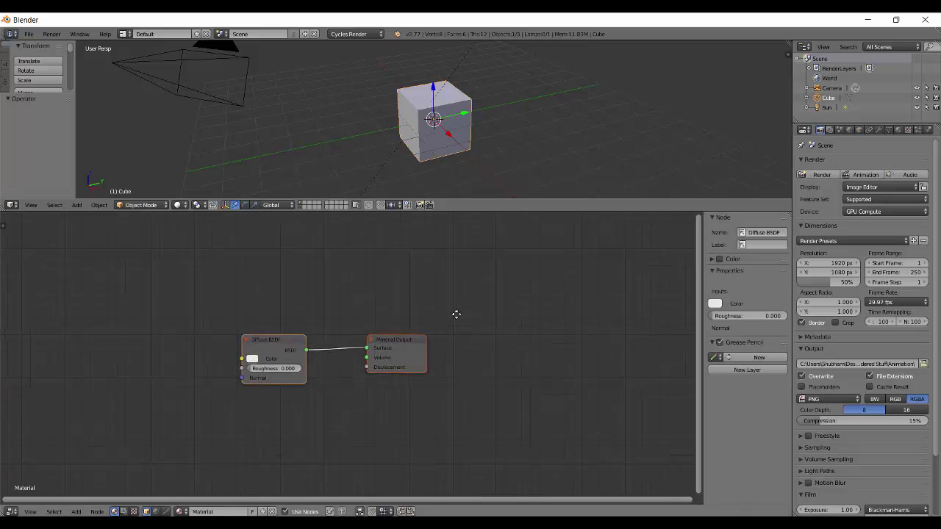
drag(339, 342, 308, 326)
drag(472, 346, 534, 344)
drag(317, 340, 408, 325)
Step: Browse the Texture, Converter and Input categories of the Add node menu
key(shift+a)
mouse_move(47, 294)
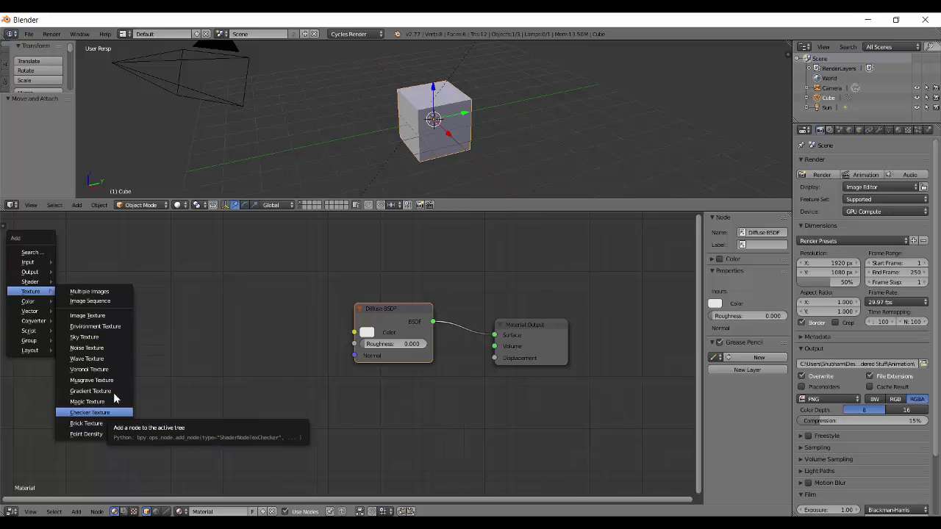
mouse_move(34, 322)
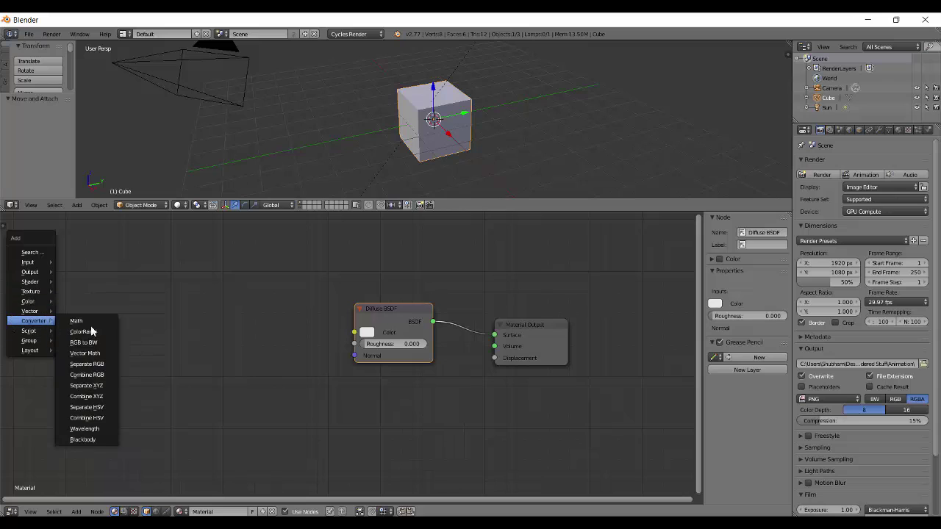
mouse_move(47, 262)
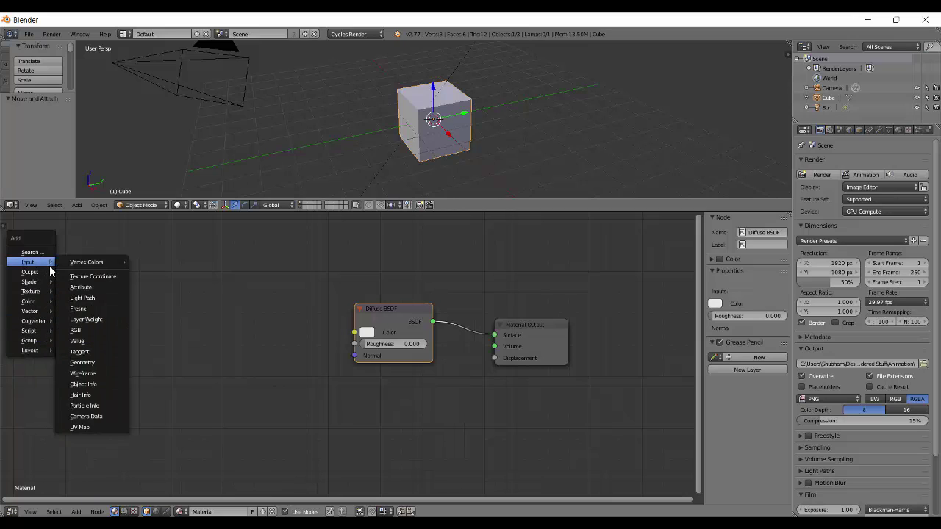
Step: Move the Diffuse BSDF node down-left and bring up the Add > Texture list
drag(408, 318, 385, 332)
key(shift+a)
mouse_move(212, 276)
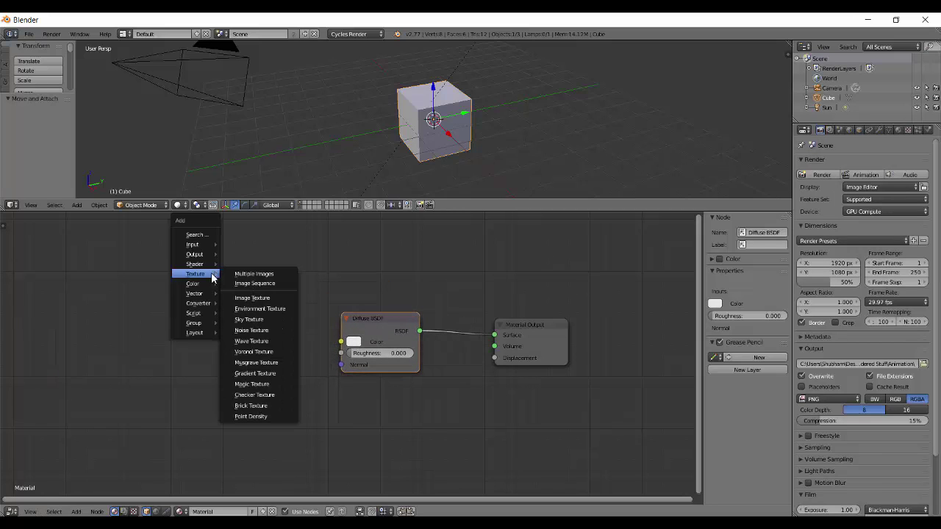
Step: Add a Checker Texture node and preview it through a new Viewer node
click(265, 395)
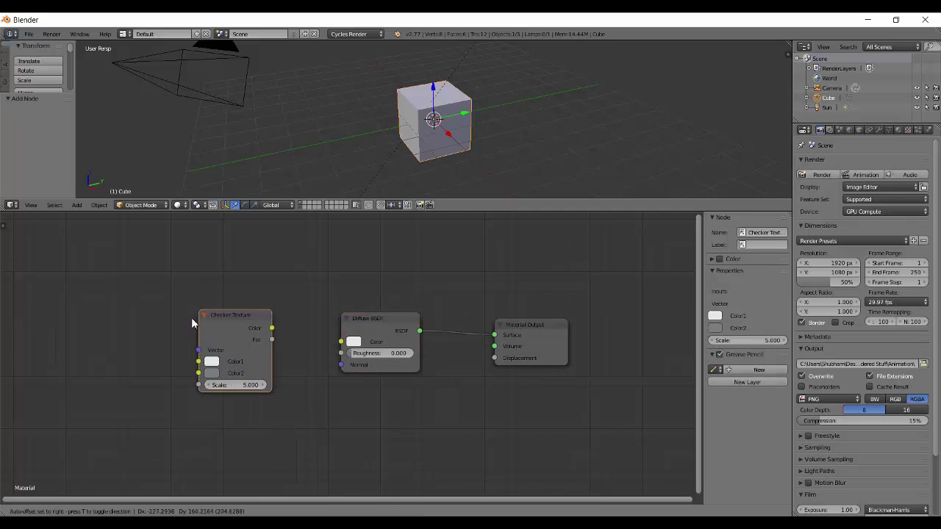
click(143, 312)
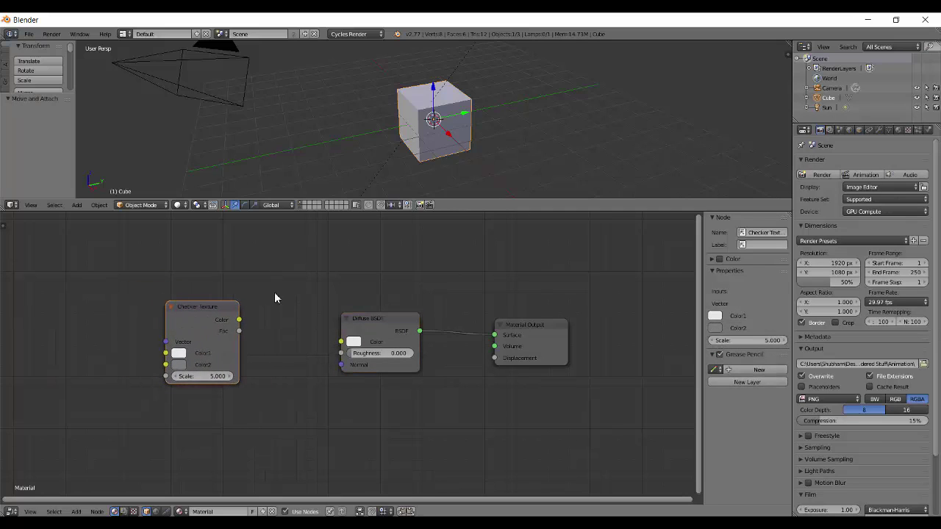
drag(211, 309, 247, 316)
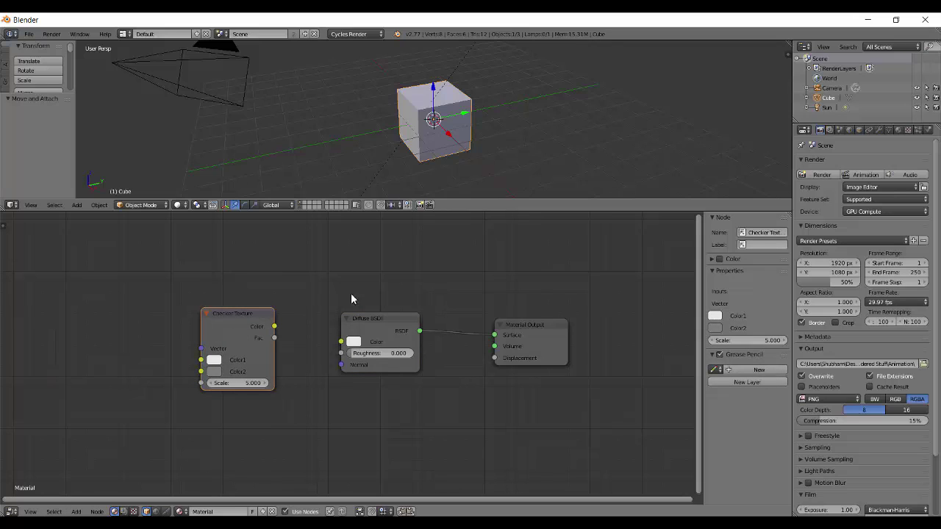
drag(274, 327, 317, 337)
ctrl+shift+click(250, 321)
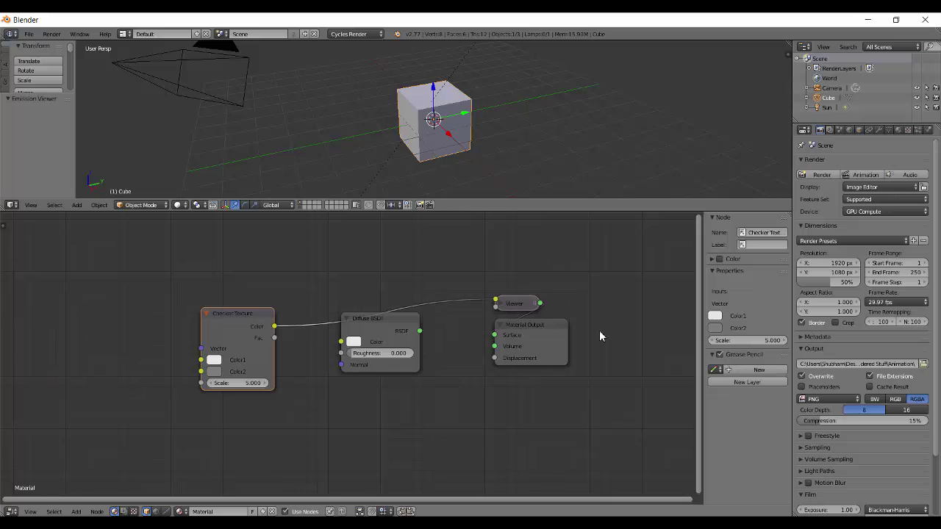
Step: Place the Viewer beside Material Output and link the checker's Color into it
drag(545, 346, 664, 328)
drag(514, 314, 452, 256)
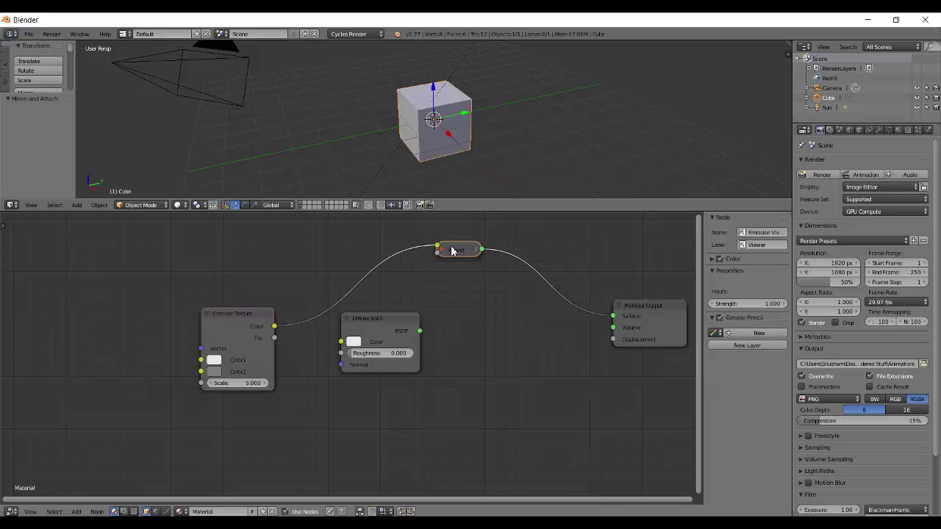
click(444, 251)
drag(480, 255, 521, 269)
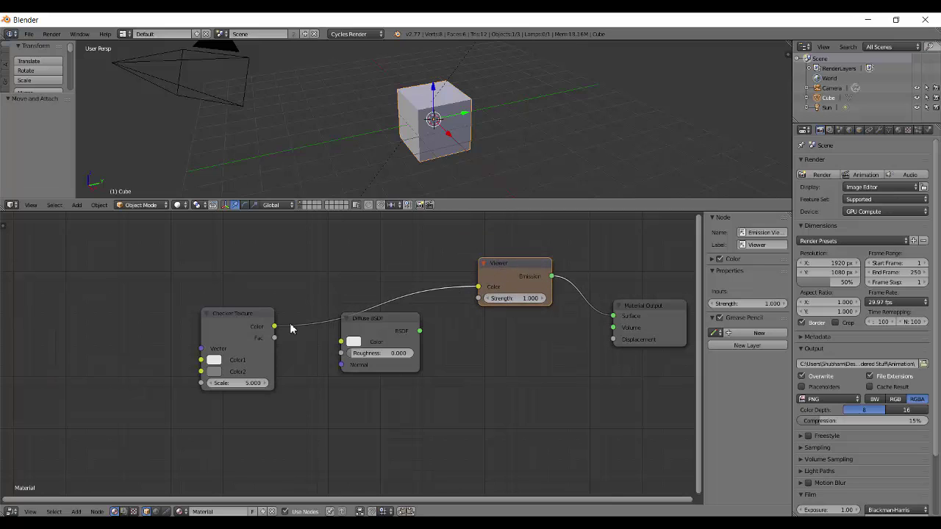
drag(291, 329, 275, 326)
drag(511, 280, 559, 300)
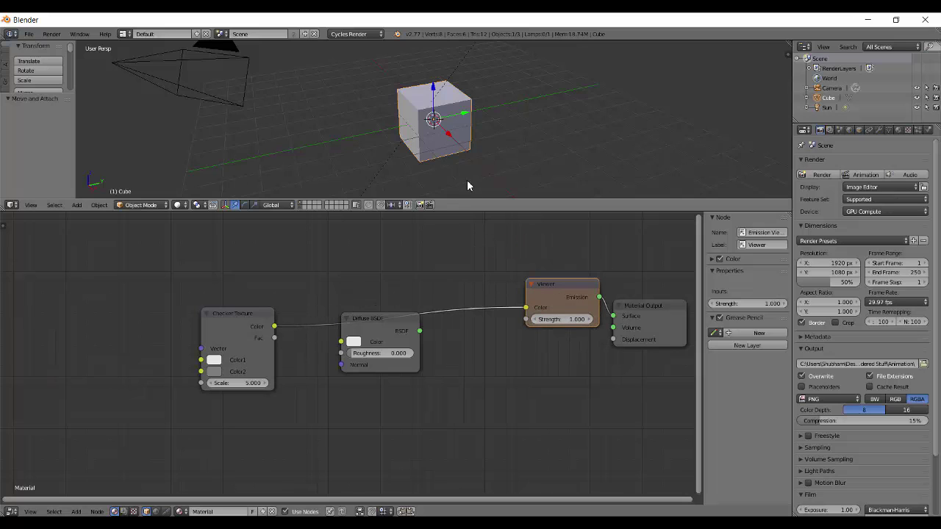
Step: Replace the cube with a plane and scale it by 8
key(x)
click(445, 118)
key(shift+a)
click(478, 116)
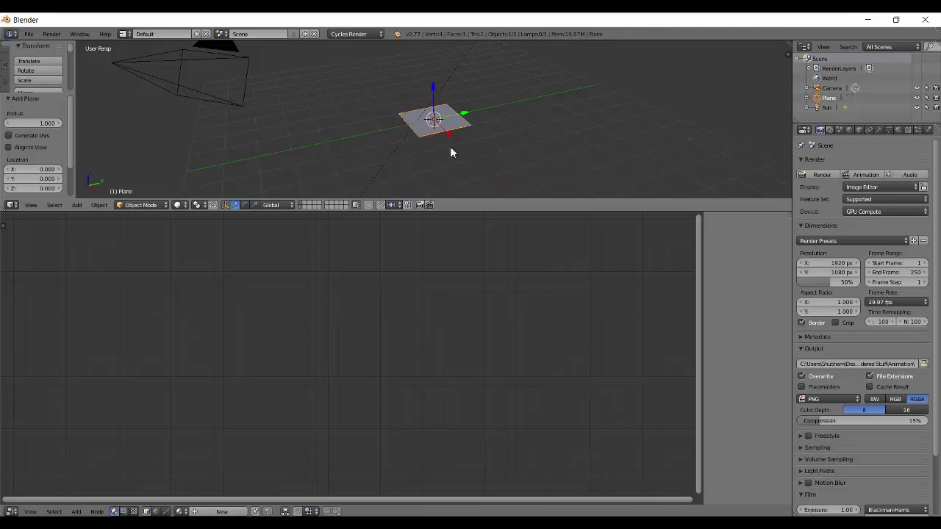
middle_drag(510, 128, 427, 131)
text(s)
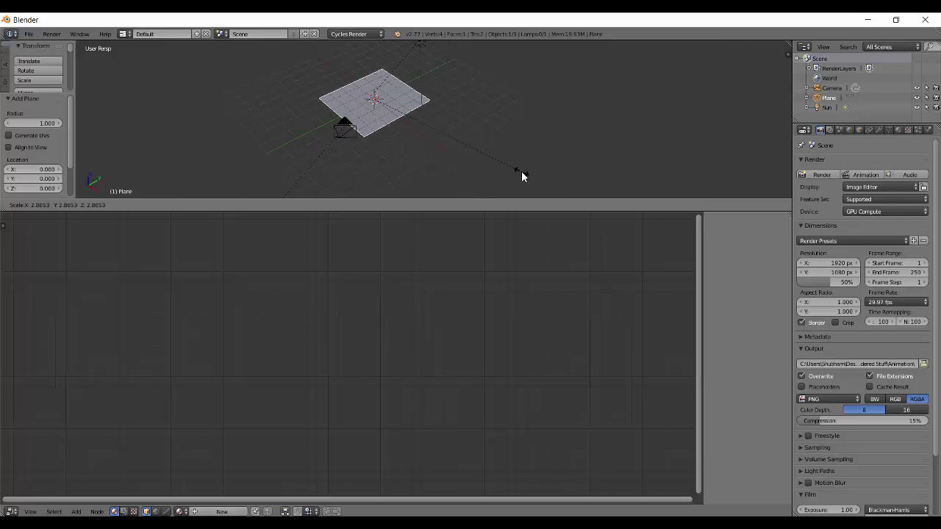
text(8)
key(Return)
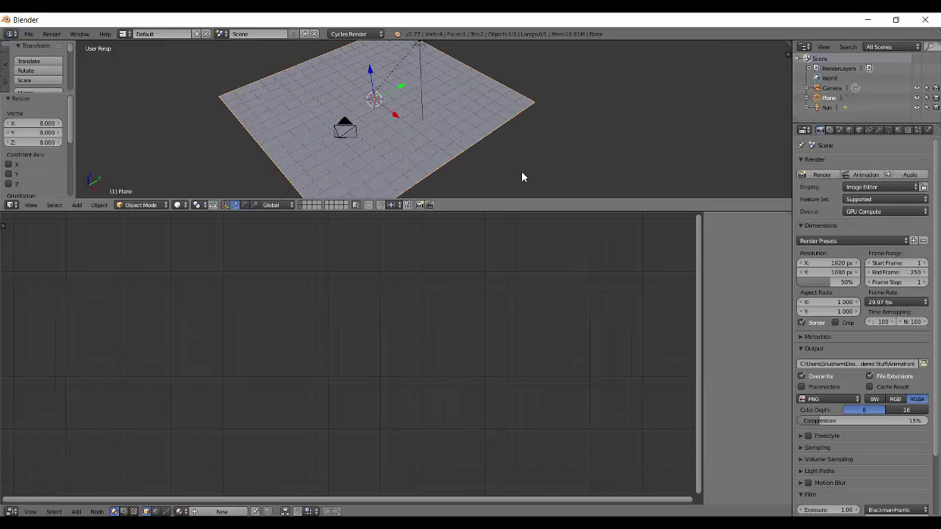
Step: Assign the checker material to the plane and delete the unused Diffuse BSDF node
click(181, 512)
click(204, 409)
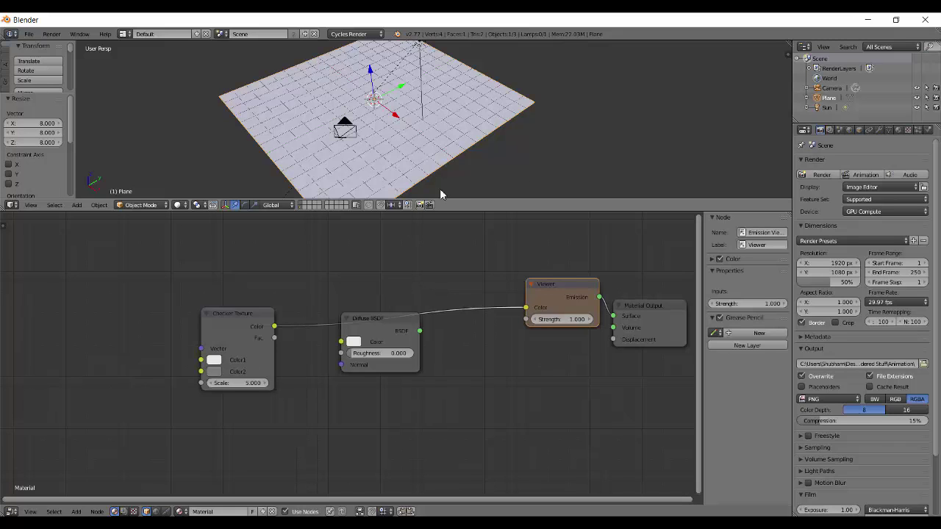
drag(568, 286, 541, 295)
click(378, 318)
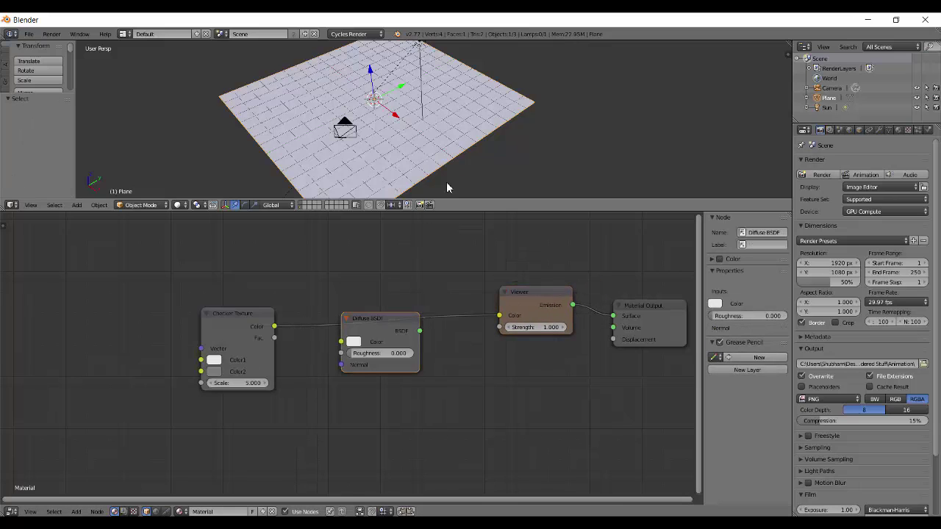
key(x)
key(x)
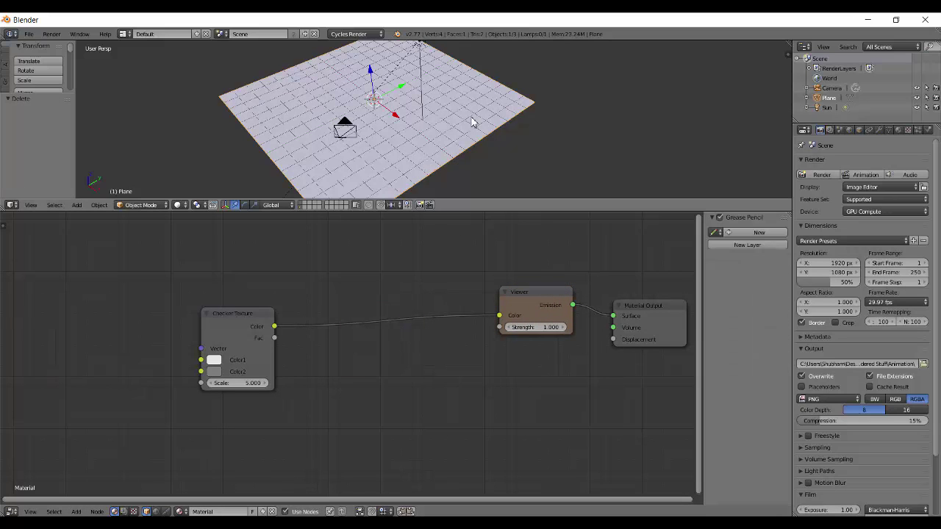
scroll(444, 144, down, 3)
Step: Show a Rendered viewport limited to a render border around the plane, then move the Checker node up
key(shift+z)
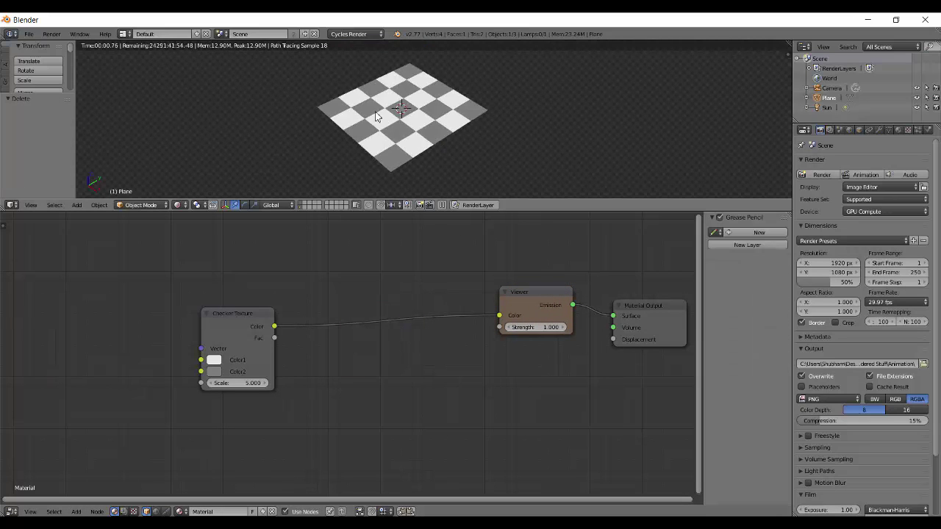
key(ctrl+b)
mouse_move(284, 57)
mouse_down()
mouse_move(523, 194)
mouse_move(524, 180)
mouse_up()
drag(239, 328, 190, 274)
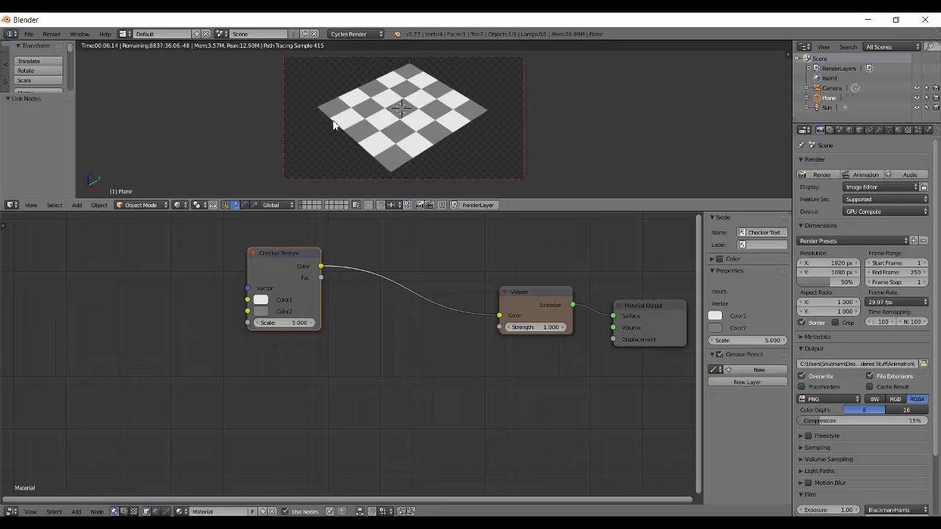
Step: Try blue for Color1 and brown for Color2 in the Checker Texture
click(261, 303)
click(265, 301)
click(260, 300)
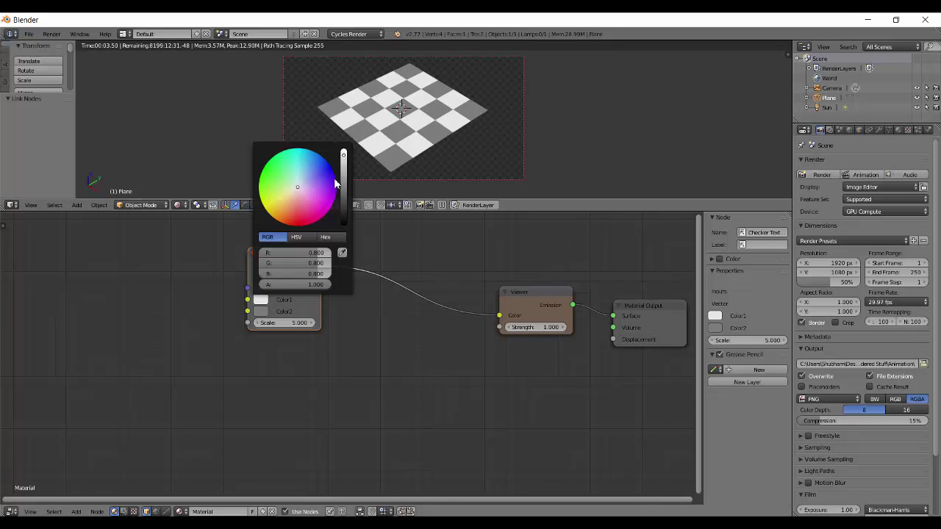
drag(301, 176, 348, 138)
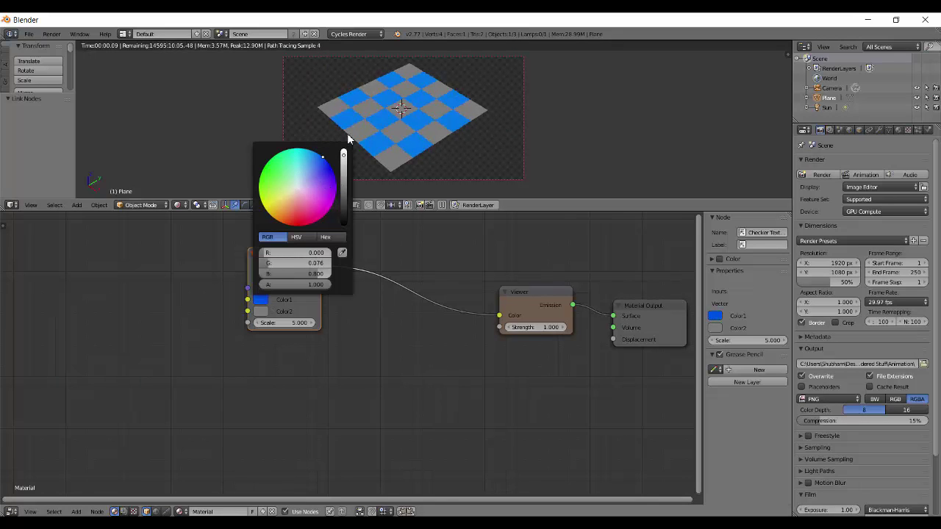
click(260, 311)
drag(298, 199, 316, 184)
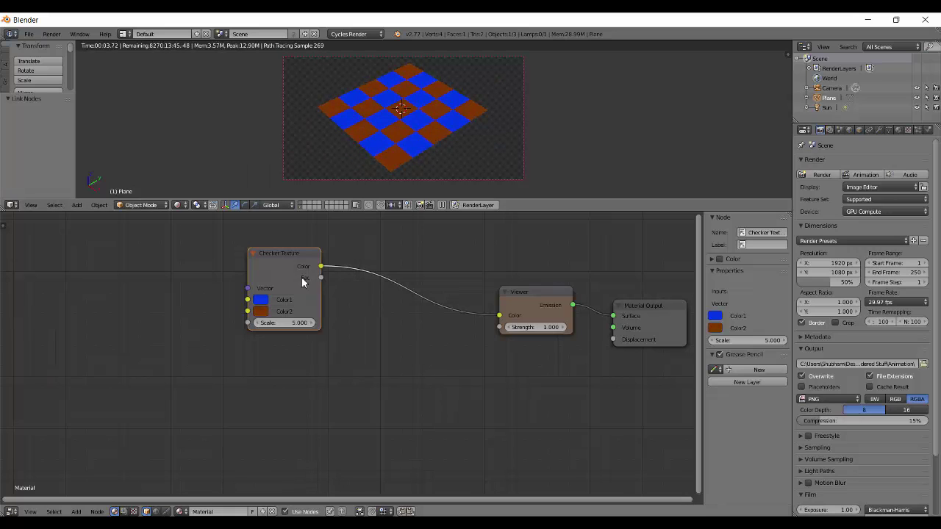
Step: Set the checker Scale to 8
drag(288, 326, 484, 316)
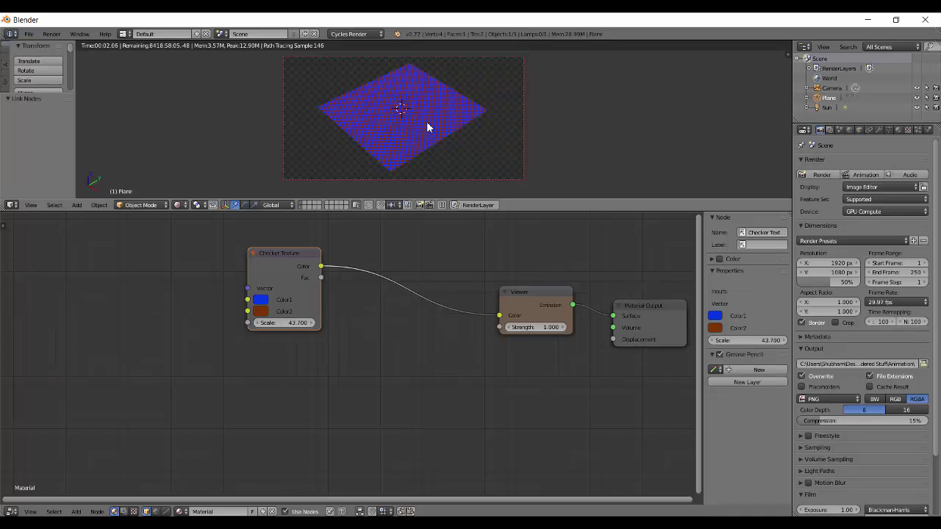
drag(286, 324, 241, 319)
click(290, 327)
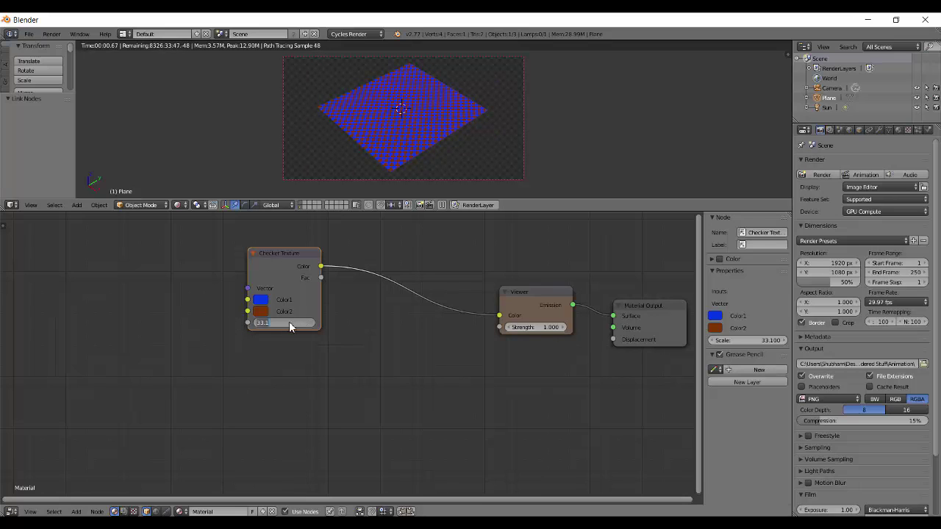
text(8)
key(Return)
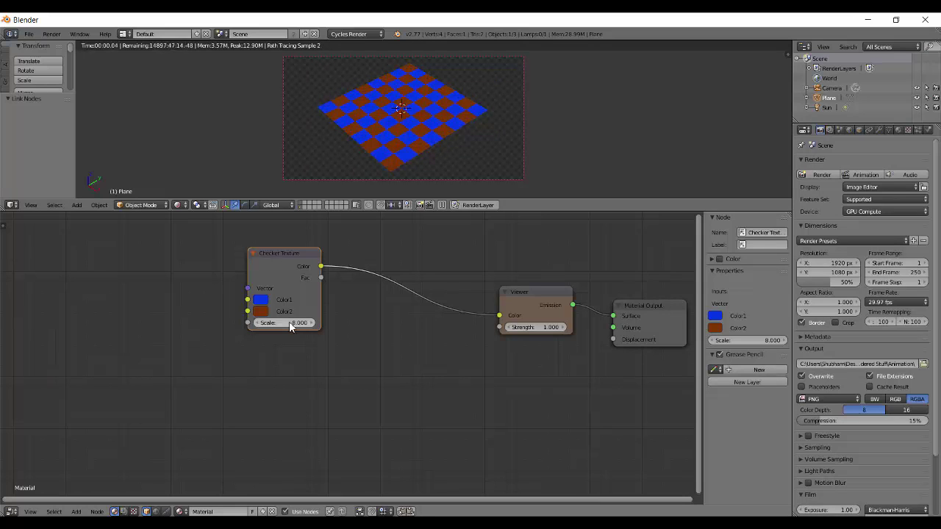
Step: Make checker Color1 white and Color2 black
click(261, 300)
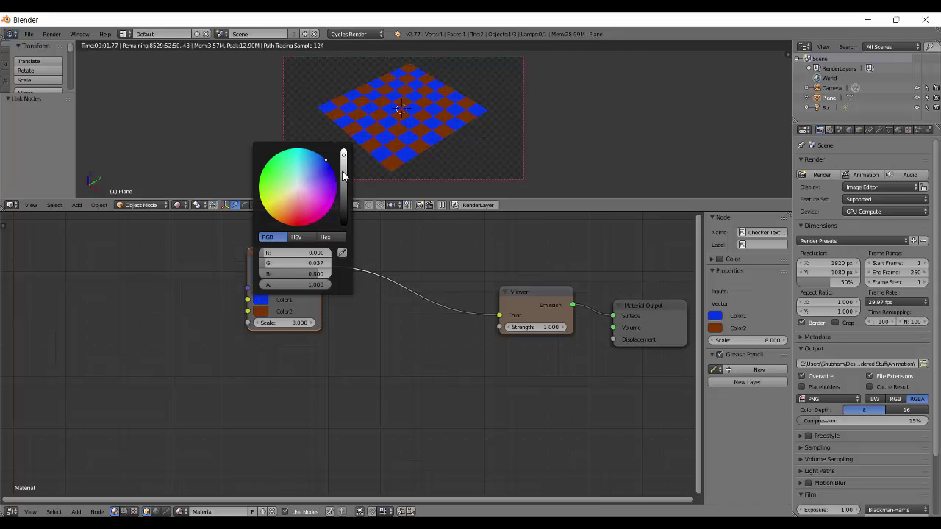
drag(347, 171, 352, 102)
click(297, 190)
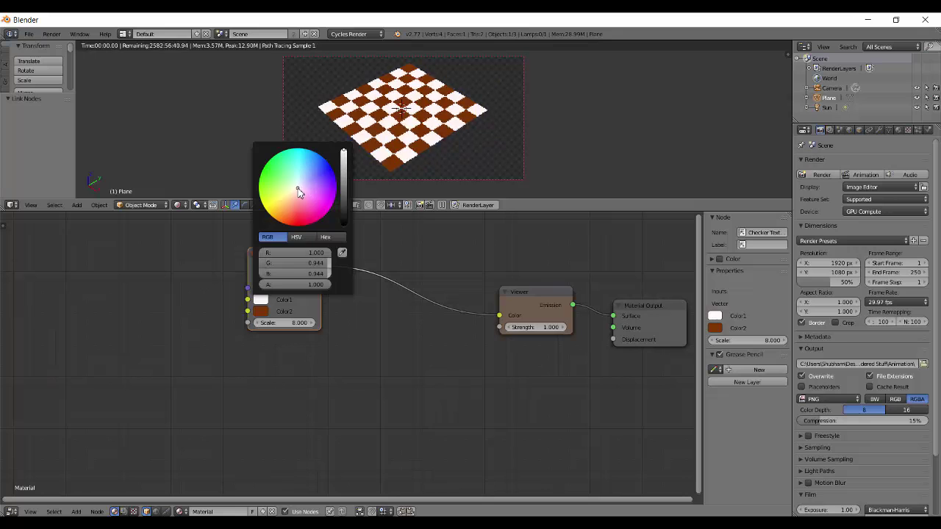
click(270, 307)
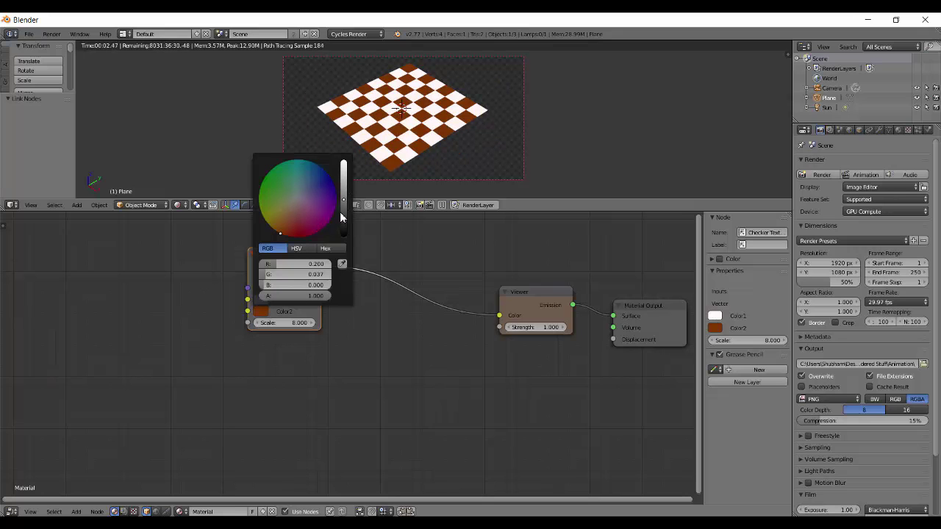
drag(341, 217, 343, 236)
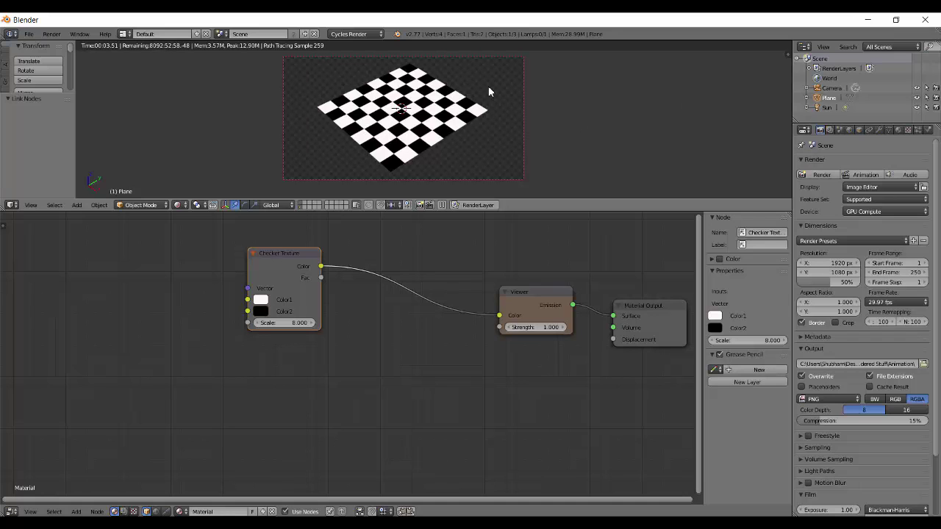
drag(286, 268, 224, 269)
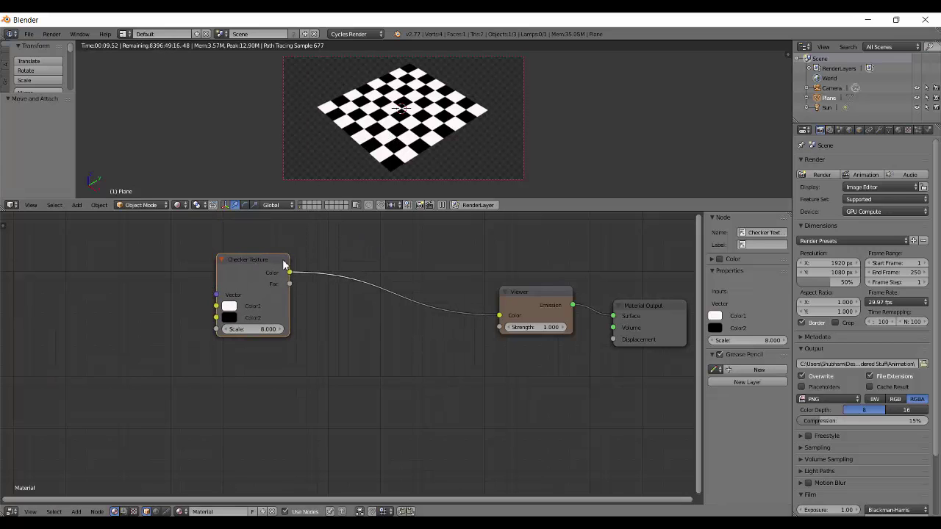
Step: Open Switch Type to… for the Checker node and show its Texture options
key(shift+s)
mouse_move(280, 272)
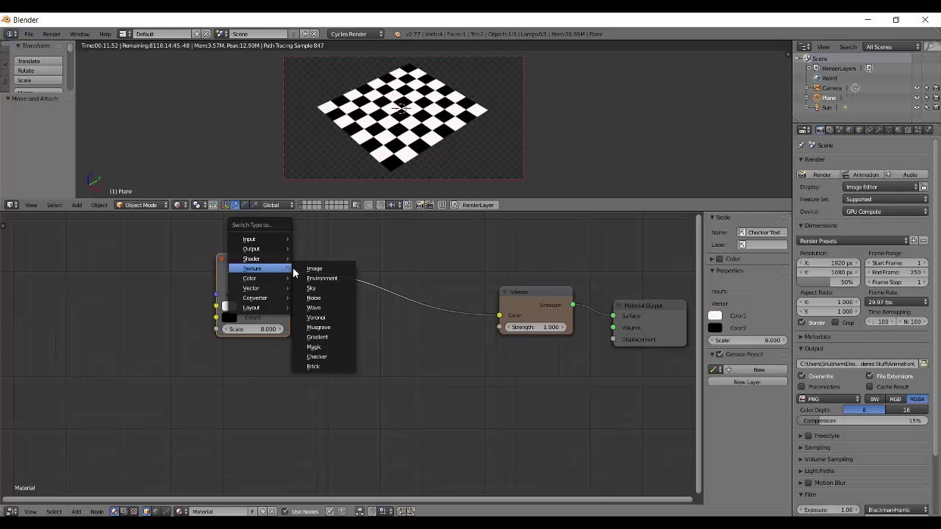
Step: Swap the Checker for a Brick Texture and view the bricked plane from Top, zoomed in
click(324, 367)
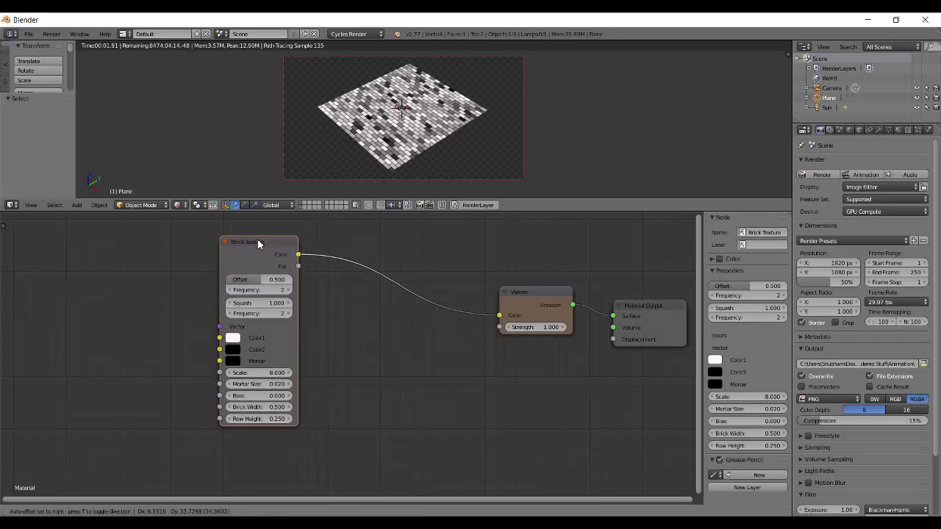
drag(258, 242, 266, 248)
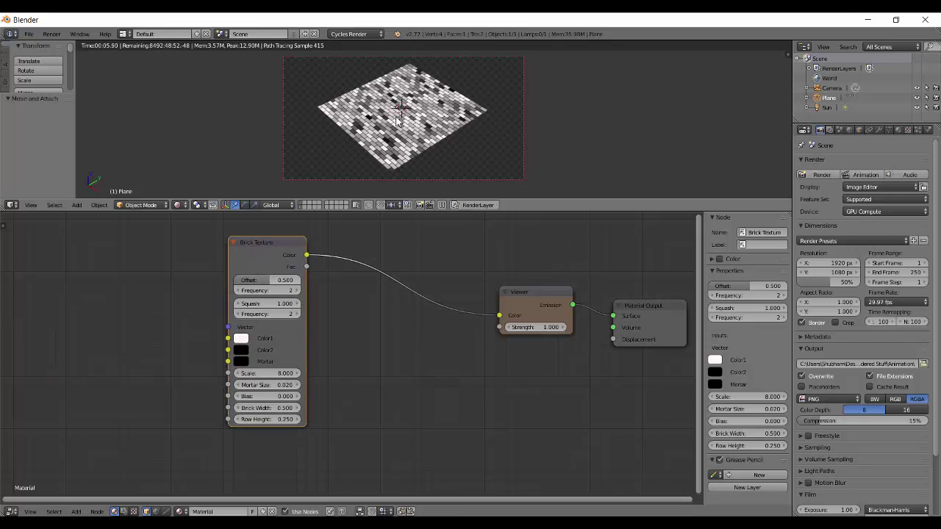
middle_drag(387, 141, 433, 138)
key(q)
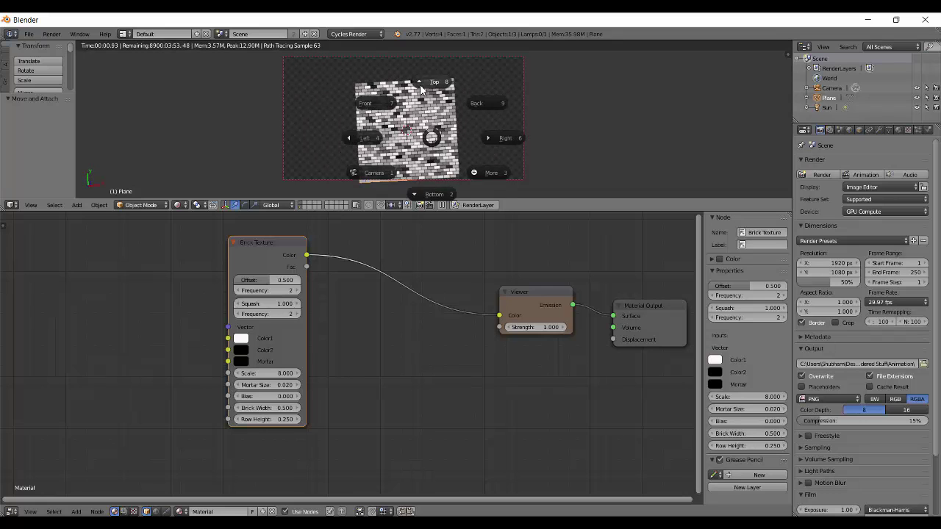
click(422, 89)
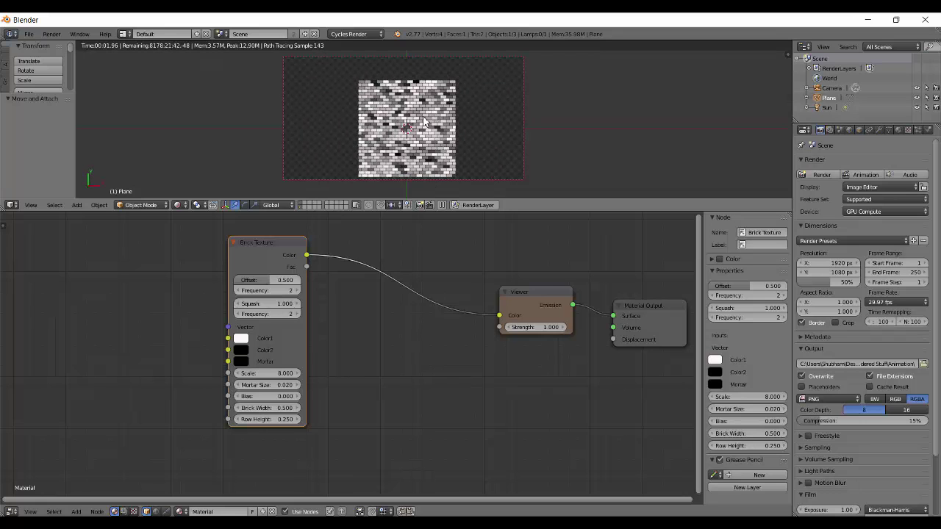
shift+middle_drag(423, 119, 411, 107)
scroll(412, 108, up, 1)
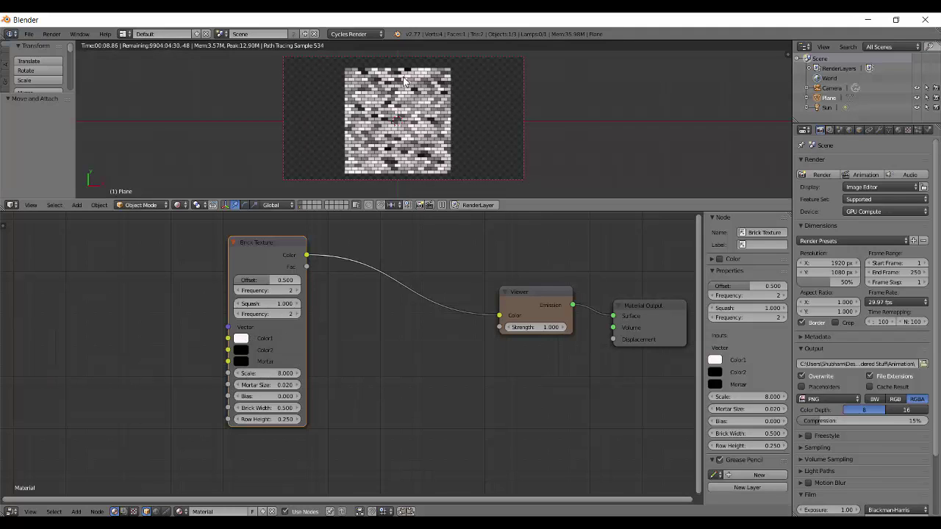
click(242, 352)
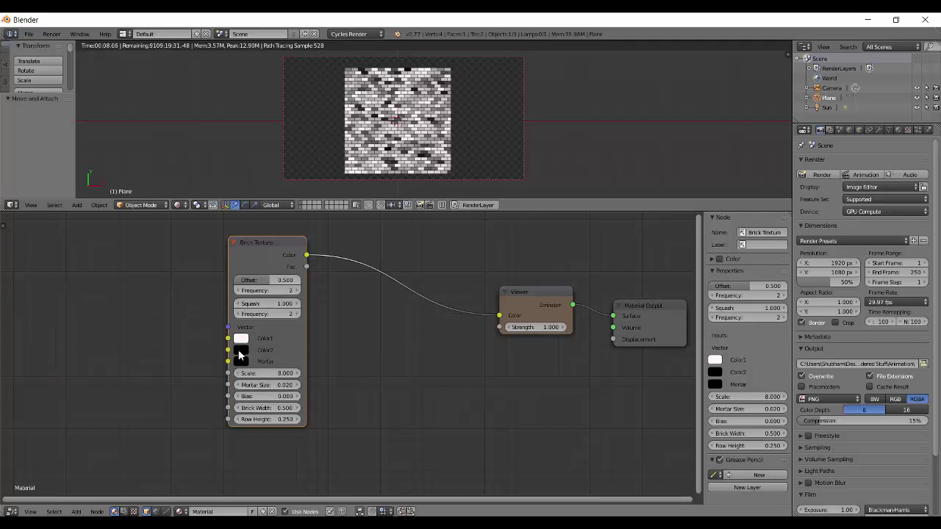
click(251, 397)
text(1)
key(Return)
click(251, 397)
text(0.6)
key(Return)
click(262, 398)
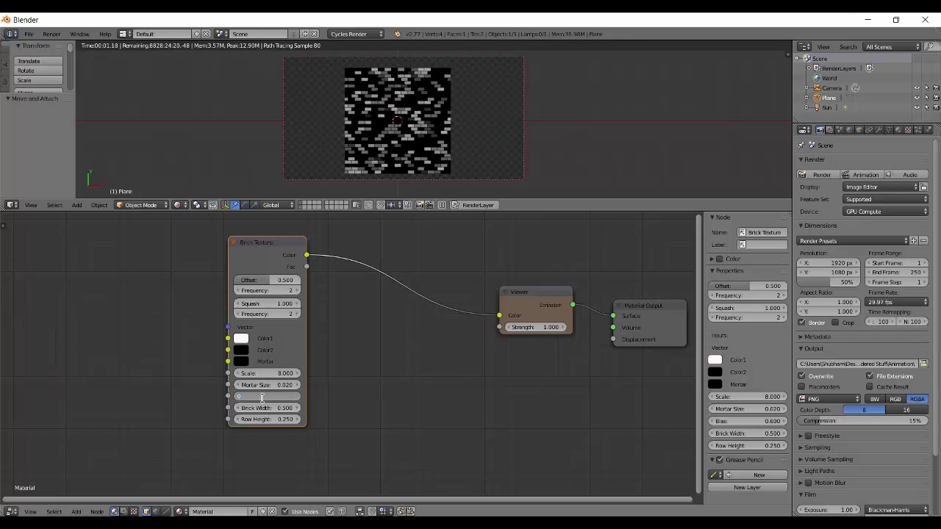
text(0)
key(Return)
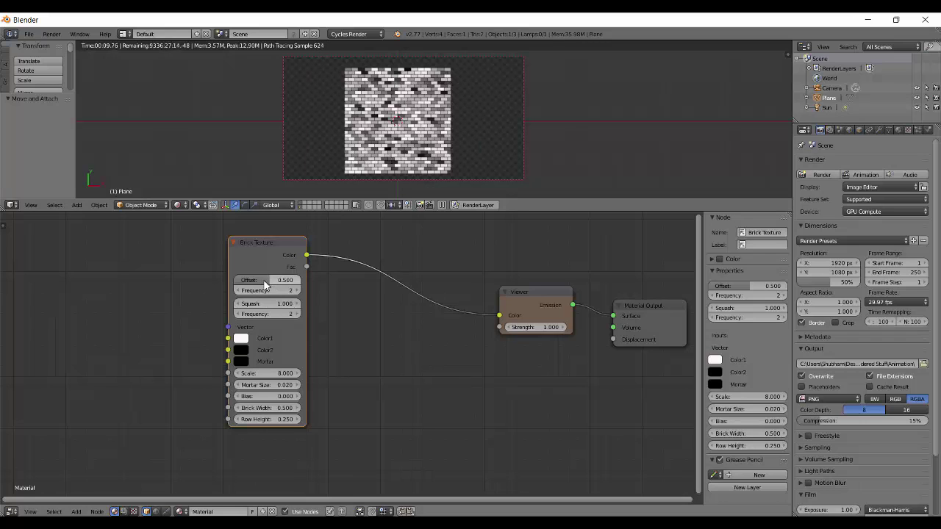
Step: Experiment with brick Offset values up to 1 before settling back on 0.5
drag(264, 285, 319, 284)
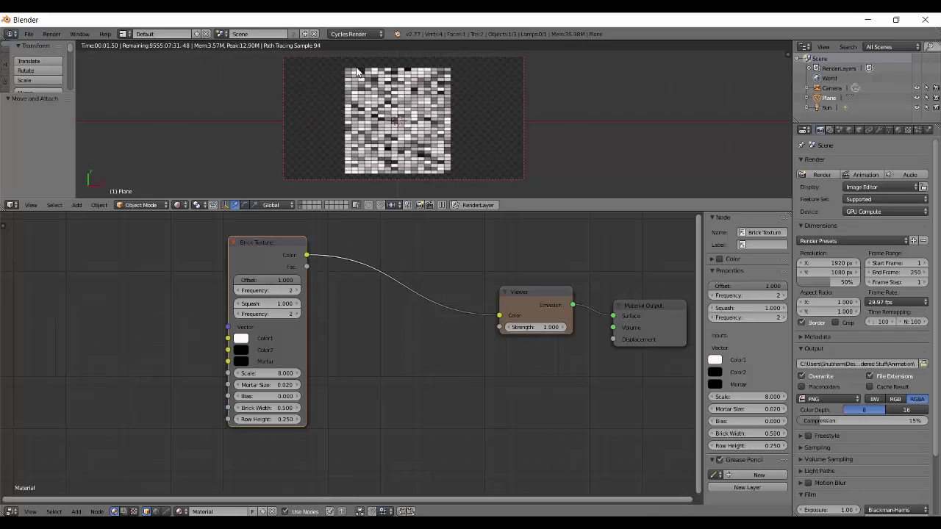
scroll(401, 121, up, 5)
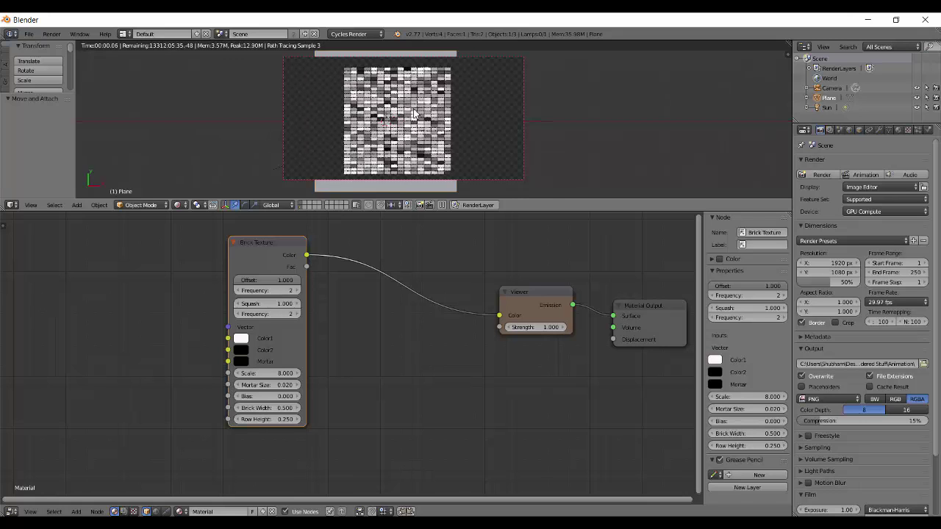
scroll(397, 120, up, 4)
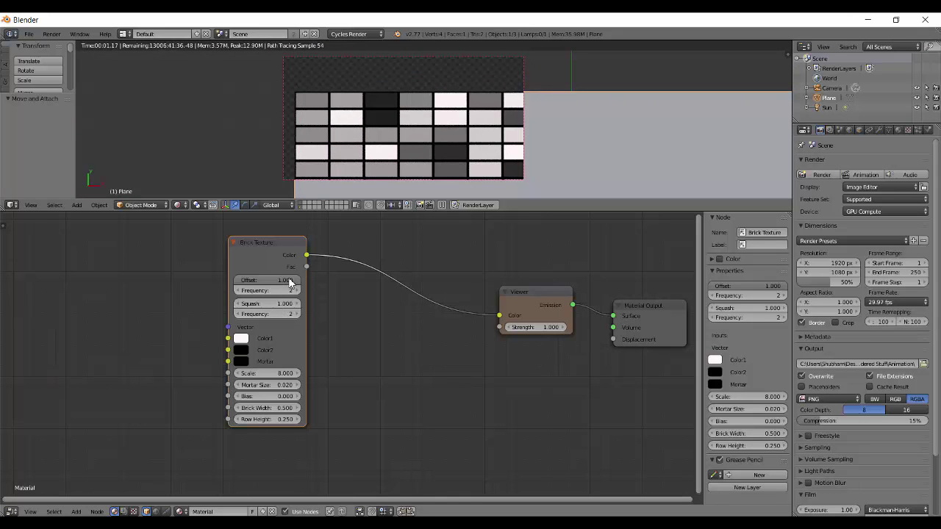
drag(290, 283, 255, 284)
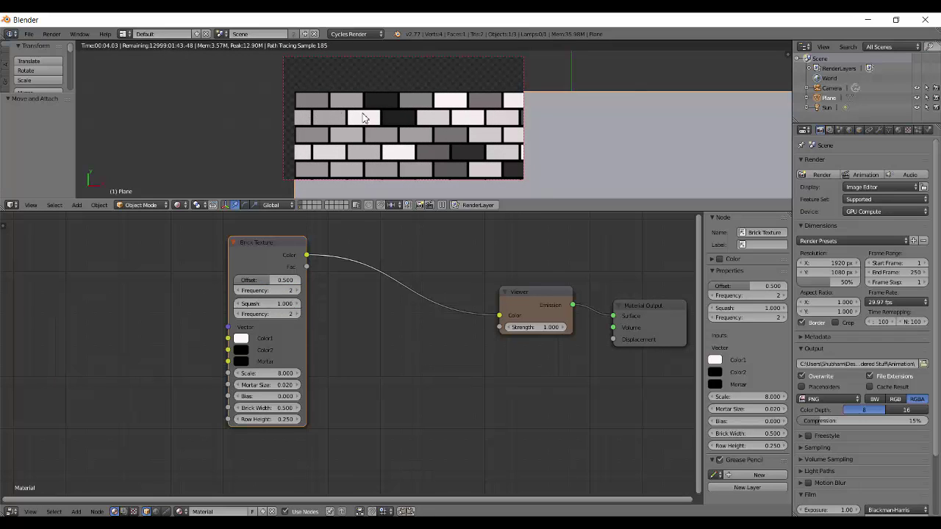
drag(270, 280, 241, 282)
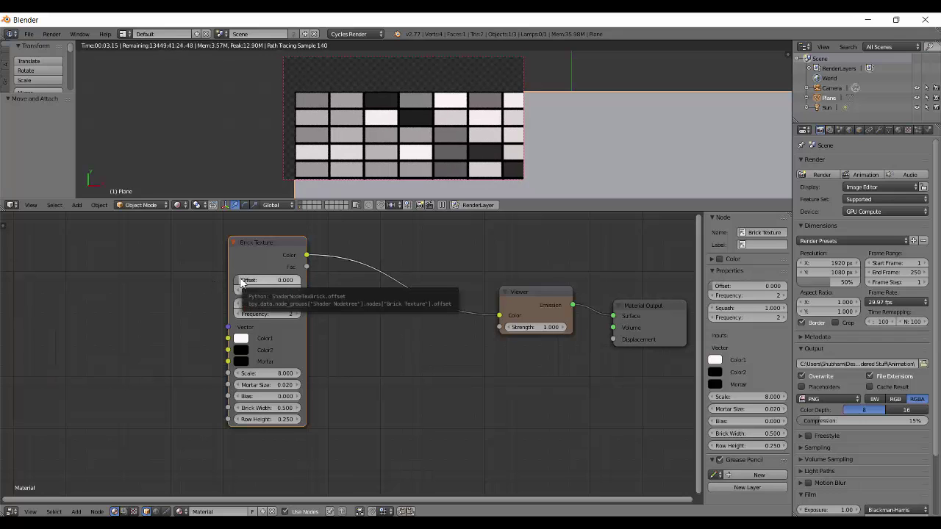
click(241, 282)
text(0.5)
key(Return)
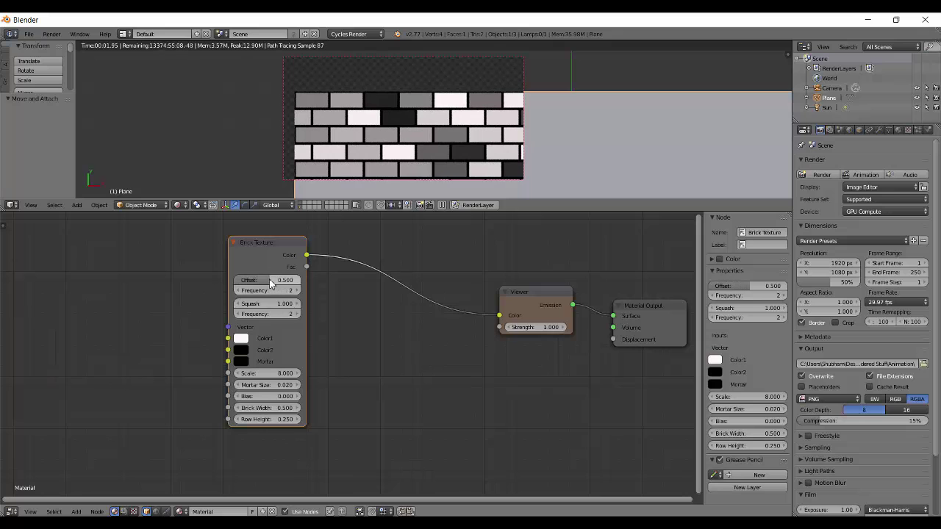
mouse_move(270, 284)
mouse_down()
mouse_move(311, 286)
mouse_move(274, 283)
mouse_up()
click(273, 284)
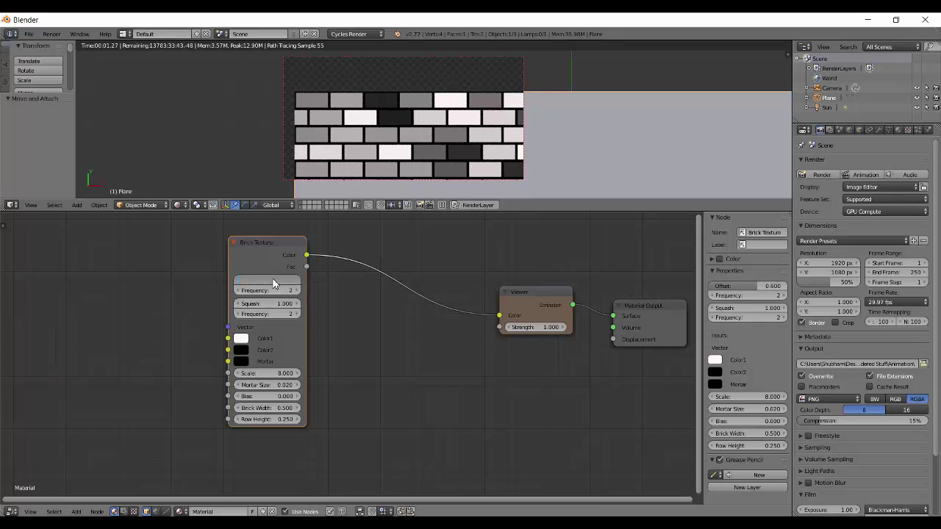
text(.5)
key(Return)
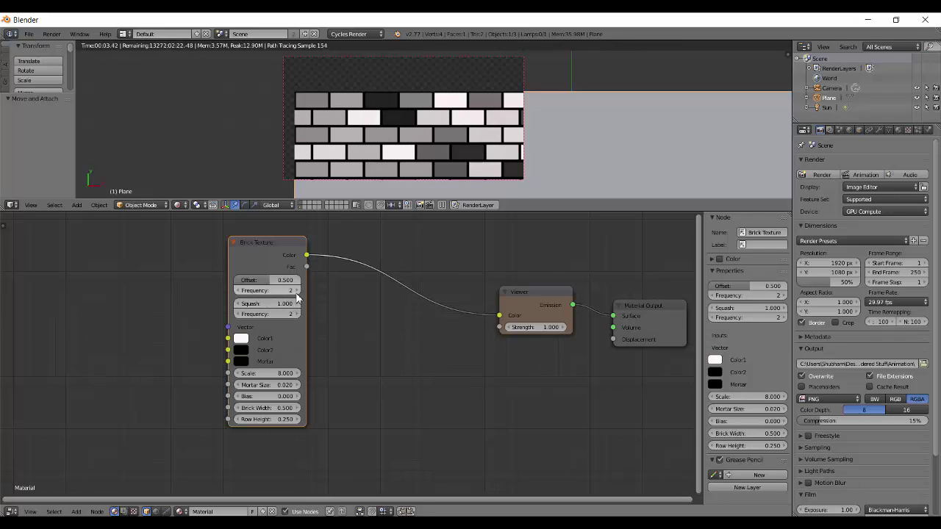
Step: Try offset Frequency 5, then set Frequency to 1 and Offset to 0
drag(297, 295, 324, 295)
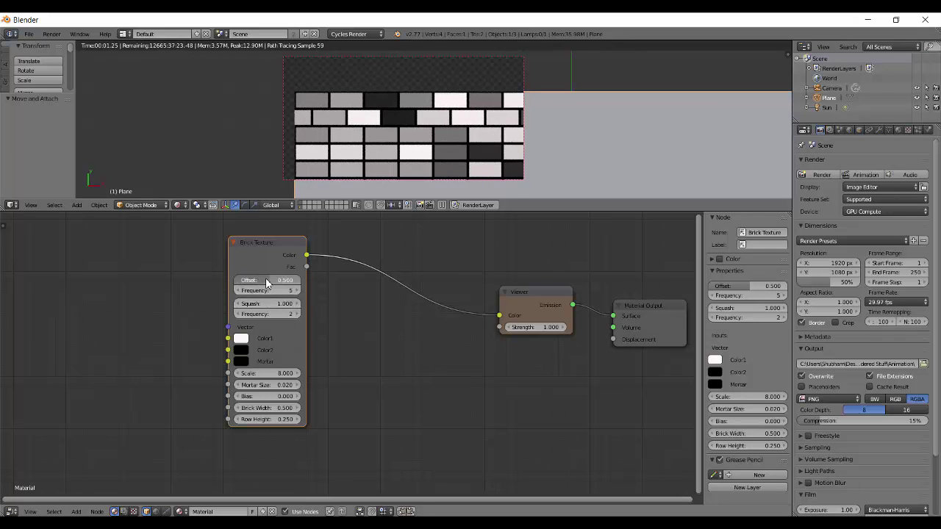
drag(269, 282, 265, 284)
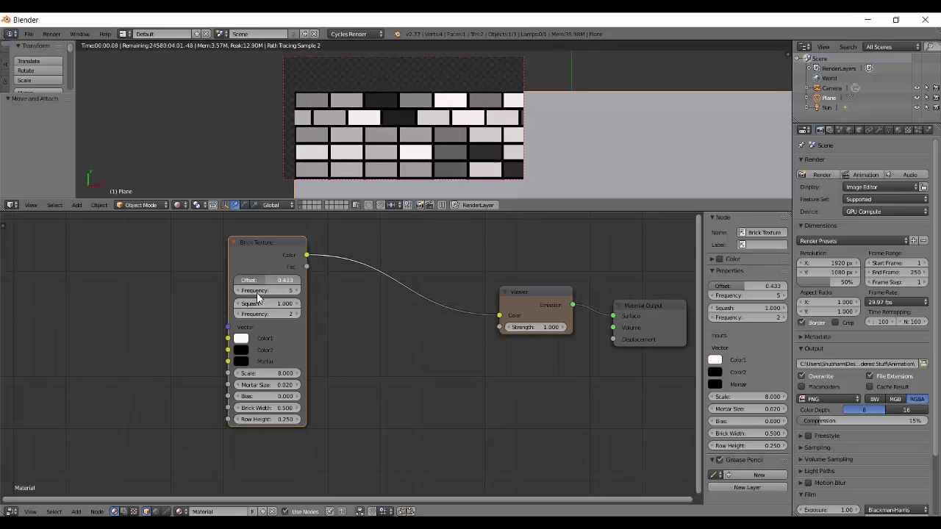
scroll(401, 129, down, 2)
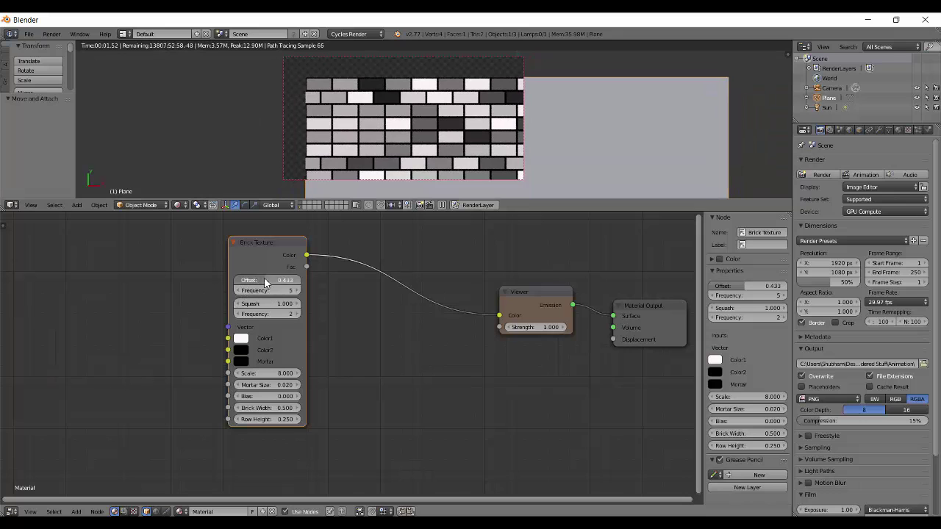
drag(273, 280, 242, 292)
click(242, 293)
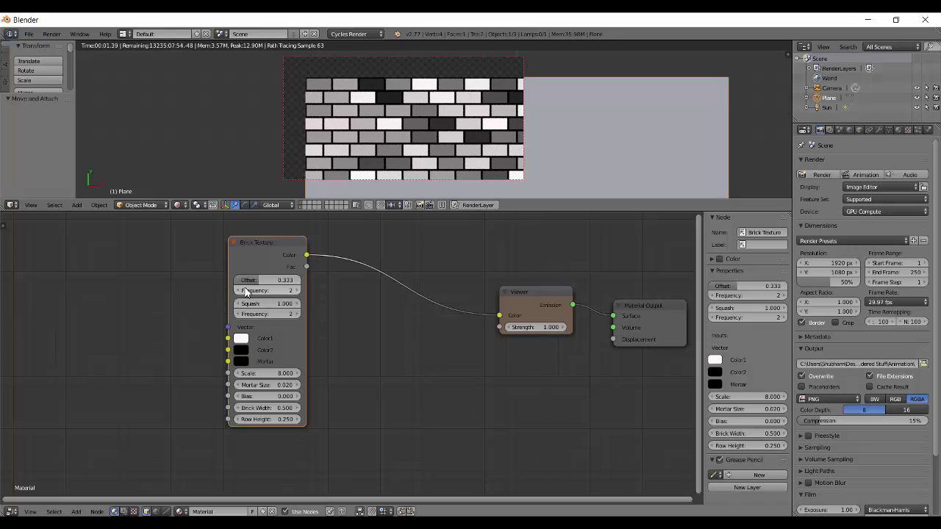
drag(255, 275, 231, 287)
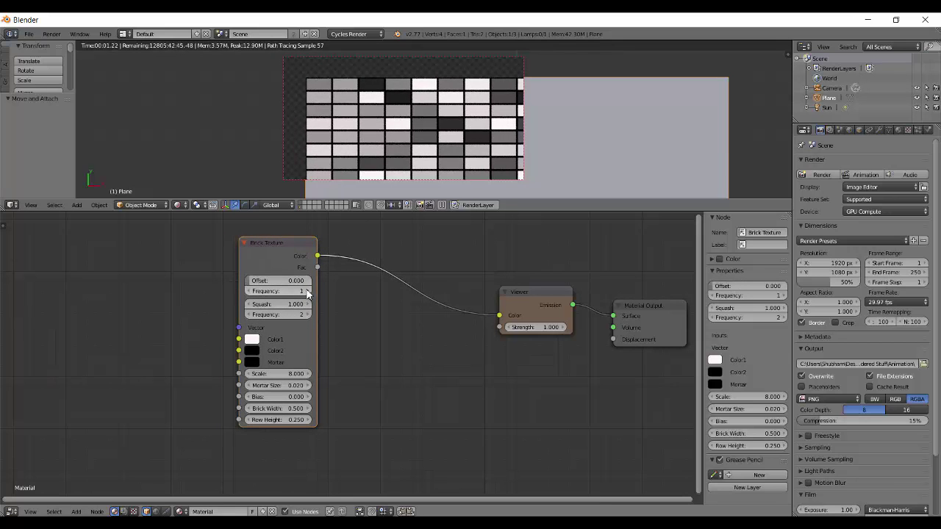
Step: Set offset Frequency to 2 and try Squash 0.7 to 2.5 with squash Frequency 4
click(308, 292)
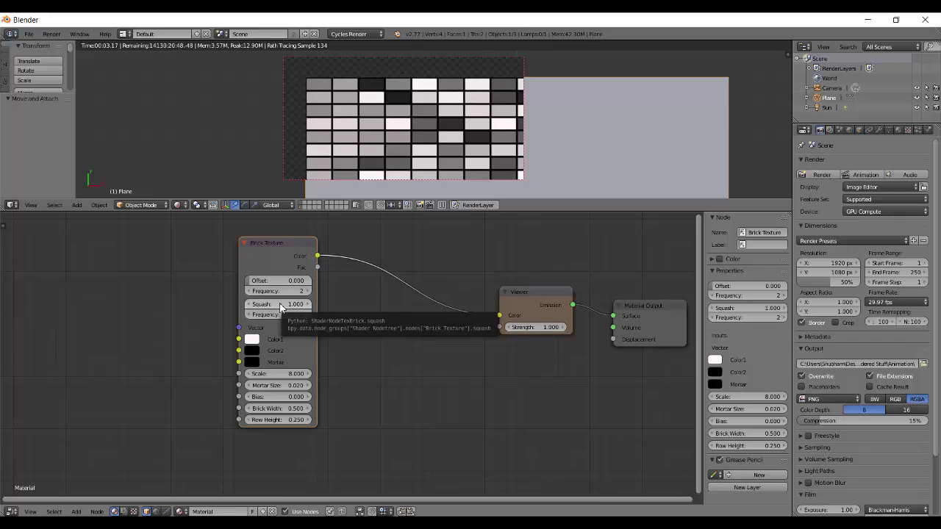
mouse_move(280, 306)
mouse_down()
mouse_move(260, 306)
mouse_move(281, 304)
mouse_up()
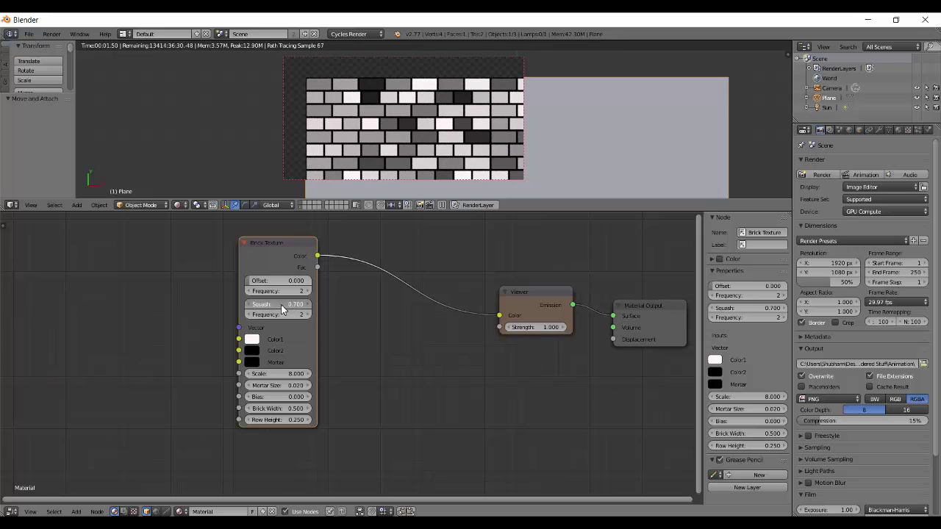
drag(281, 304, 281, 304)
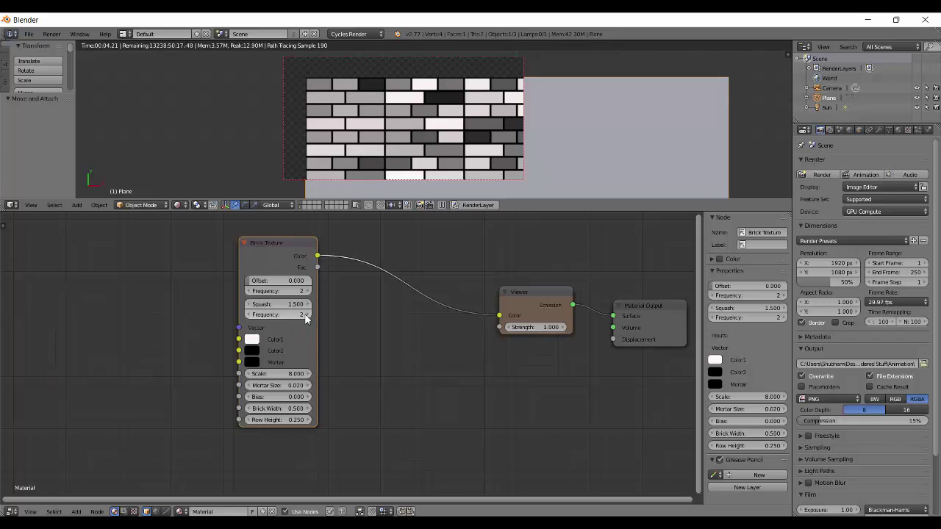
click(306, 313)
click(307, 313)
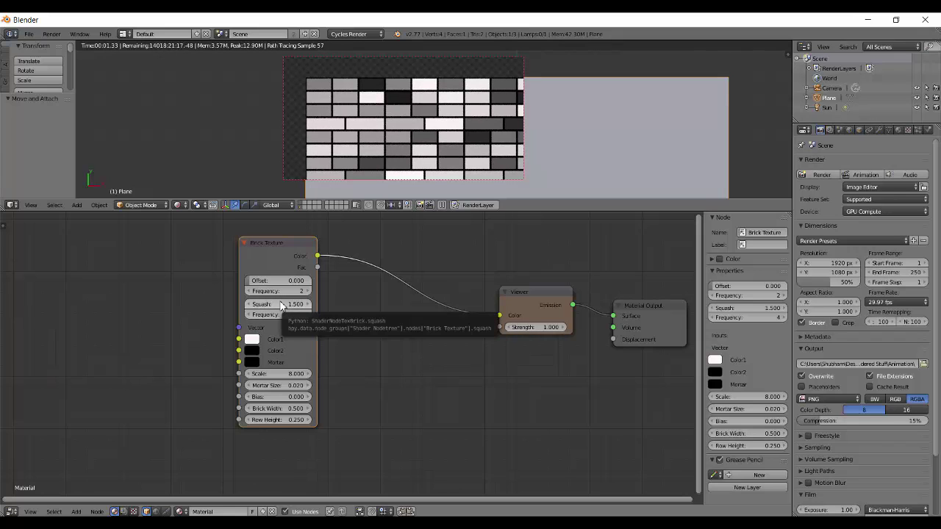
click(306, 303)
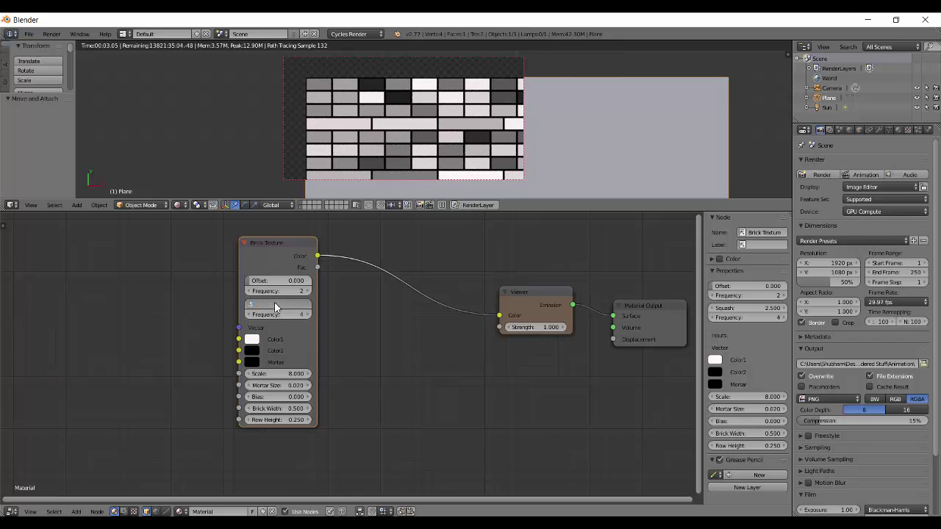
Step: Reset Squash to 1 and squash Frequency back to 2
key(Home)
text(0.)
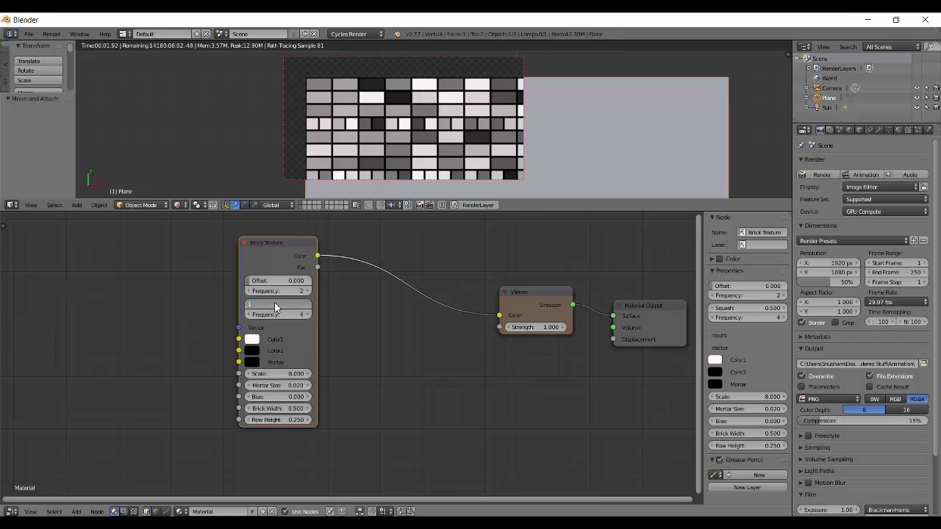
key(ctrl+a)
text(1)
key(Return)
click(253, 315)
click(253, 314)
Step: Set the brick Offset to 0.5 after trying 0.35
click(275, 281)
text(0.35)
key(Return)
click(265, 284)
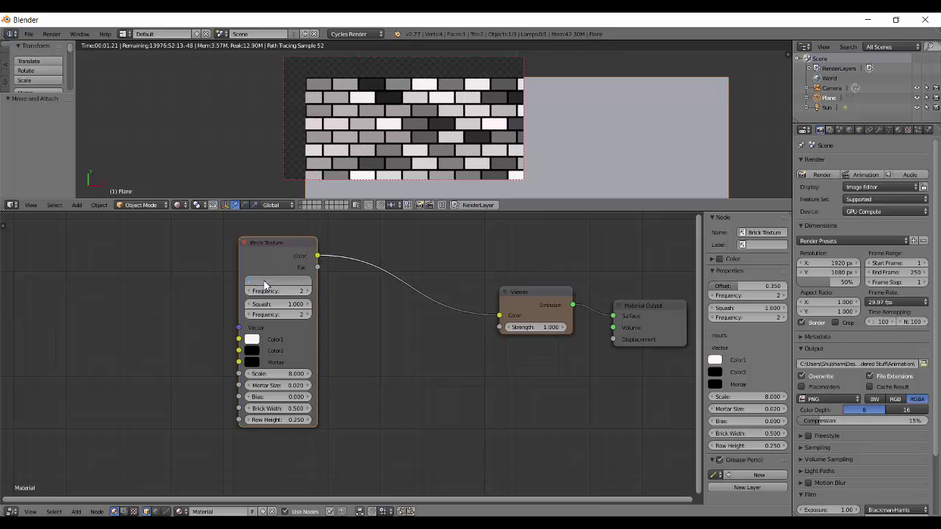
text(0.5)
key(Return)
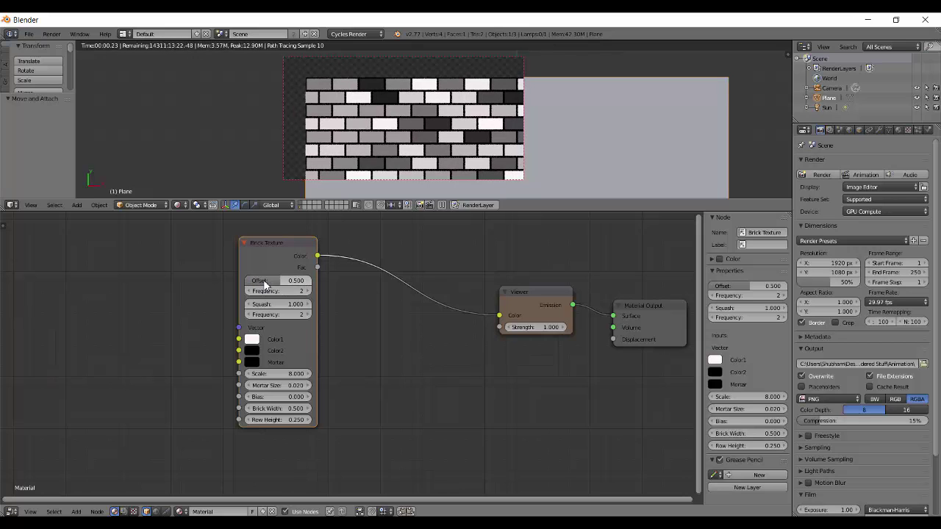
Step: Set Color1 to blue and brighten Color2 to red, leaving the mortar black
click(252, 340)
click(304, 250)
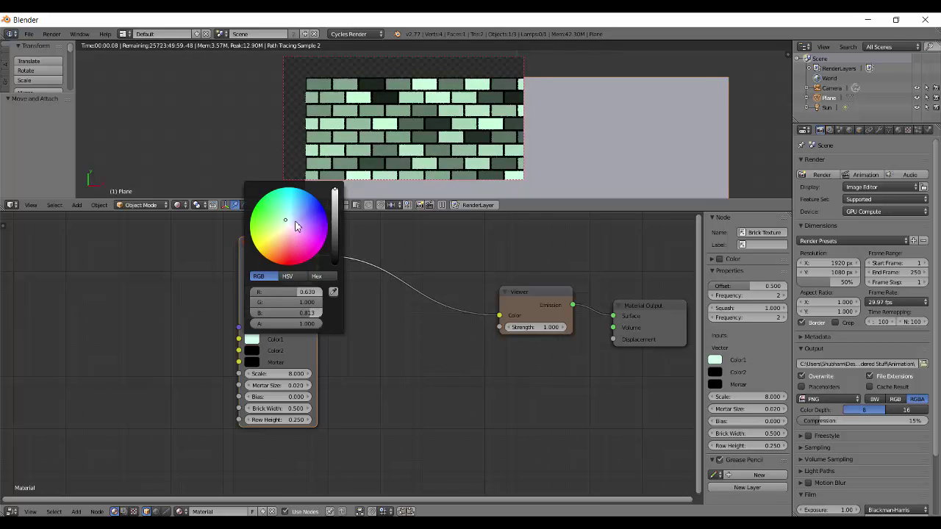
click(252, 363)
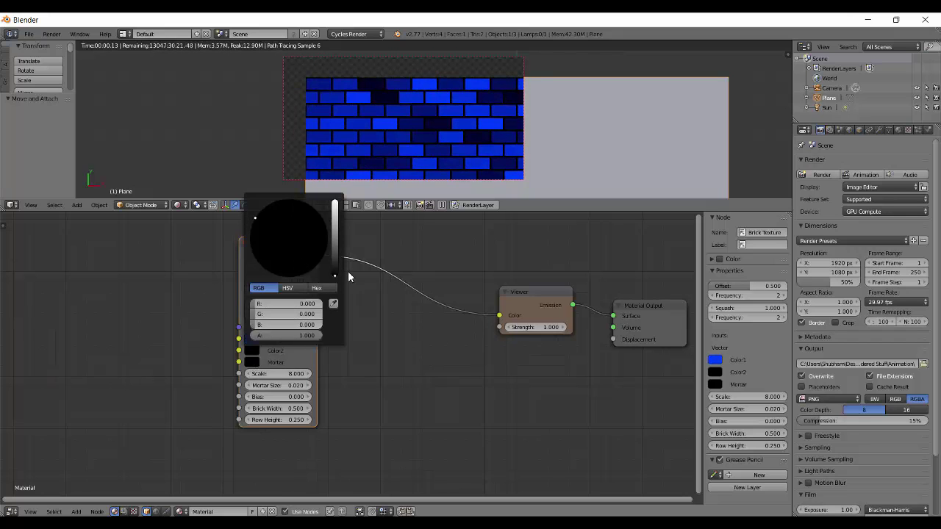
drag(336, 252, 331, 226)
drag(268, 239, 288, 348)
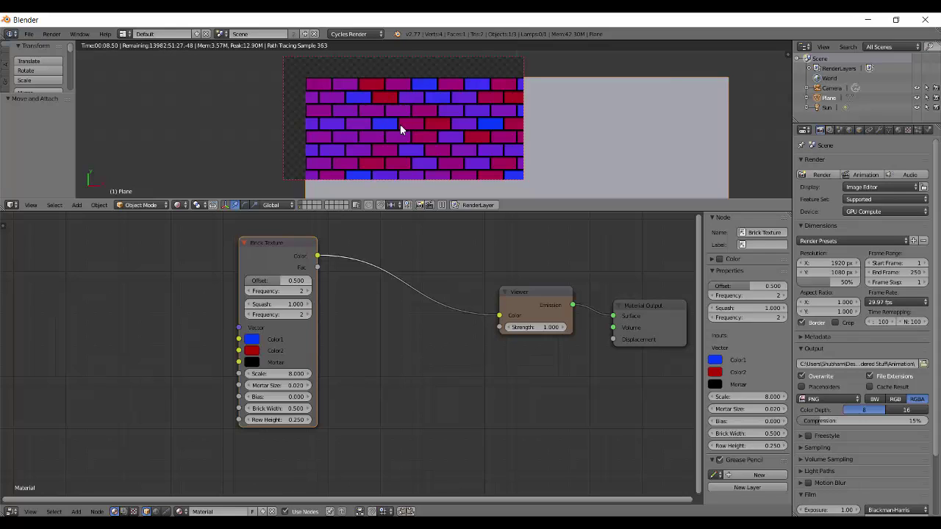
click(257, 342)
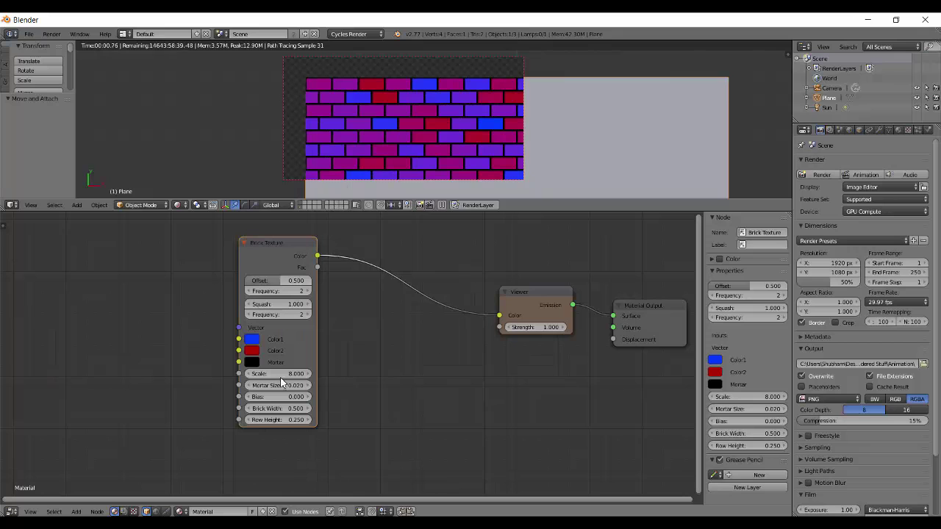
Step: Lower the brick Scale to 4.700 and keep the Mortar colour near black
drag(274, 380, 198, 372)
click(252, 361)
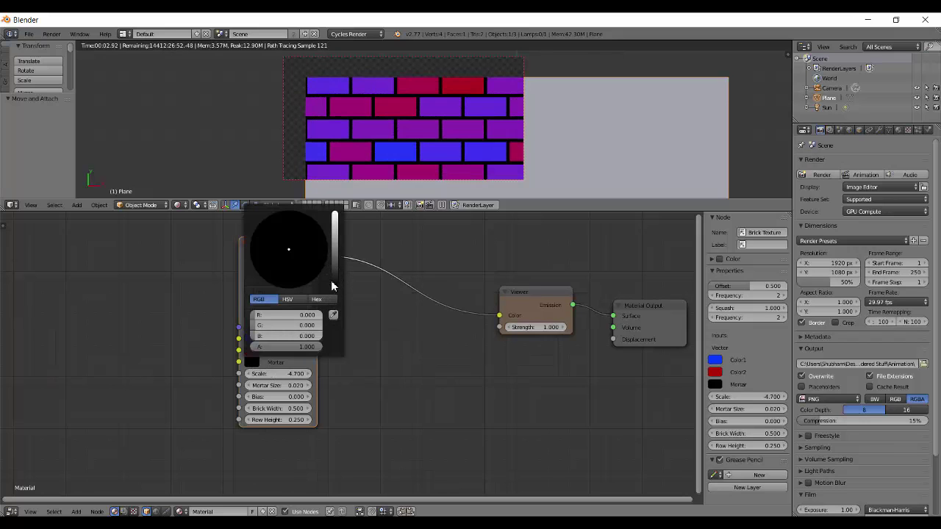
mouse_move(333, 281)
mouse_down()
mouse_move(334, 243)
mouse_move(335, 290)
mouse_up()
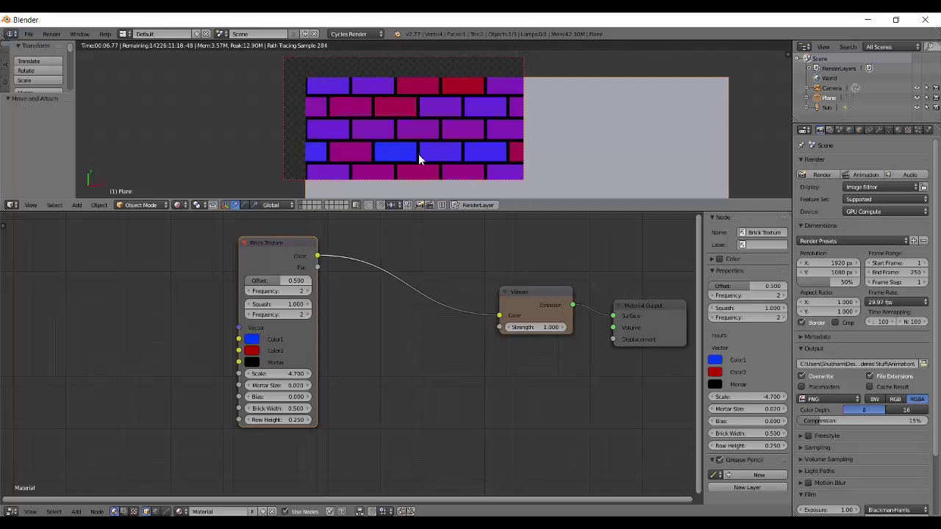
click(252, 362)
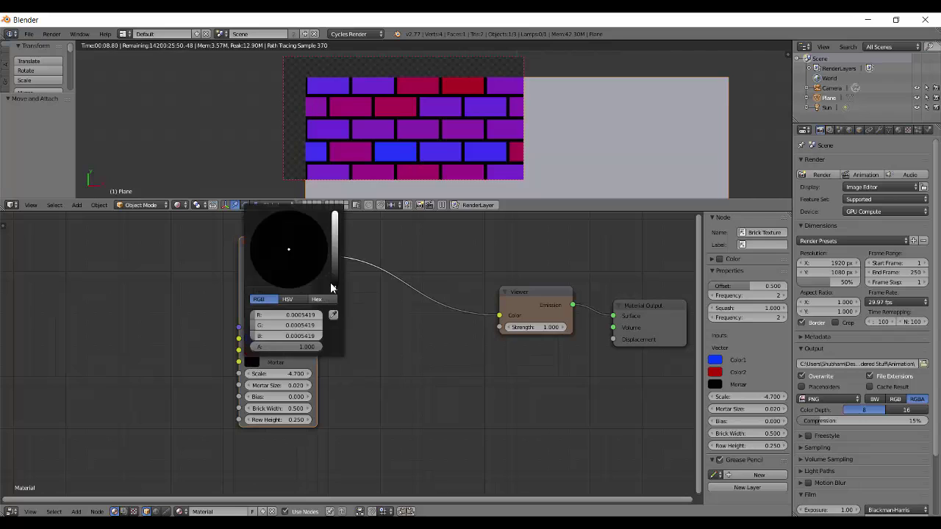
mouse_move(333, 280)
mouse_down()
mouse_move(337, 266)
mouse_move(339, 287)
mouse_up()
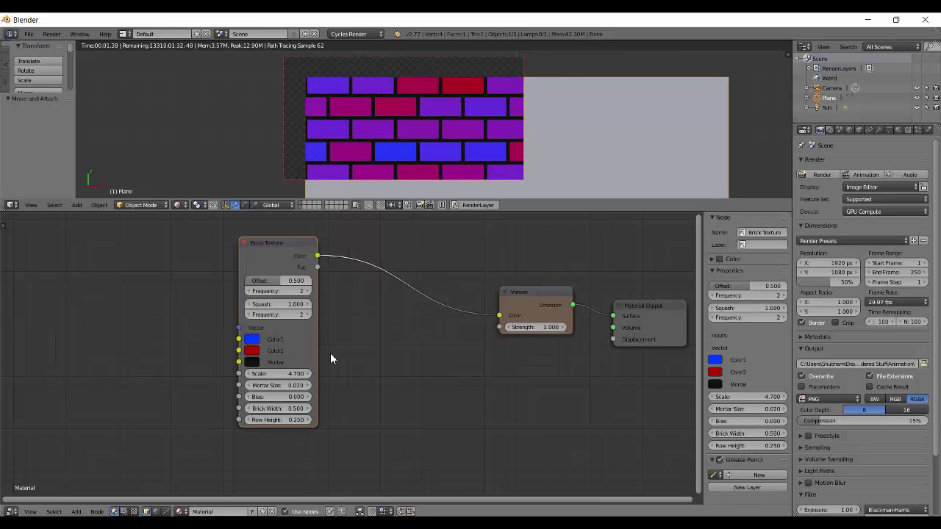
Step: Try brick Scale values of -0.7 and then 100.8
double_click(294, 373)
text(-0.7)
key(Return)
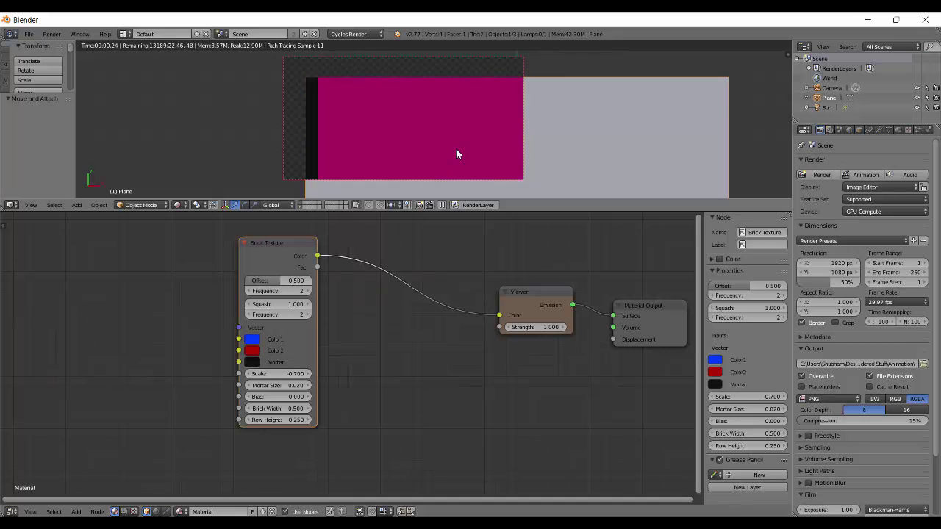
scroll(444, 118, down, 5)
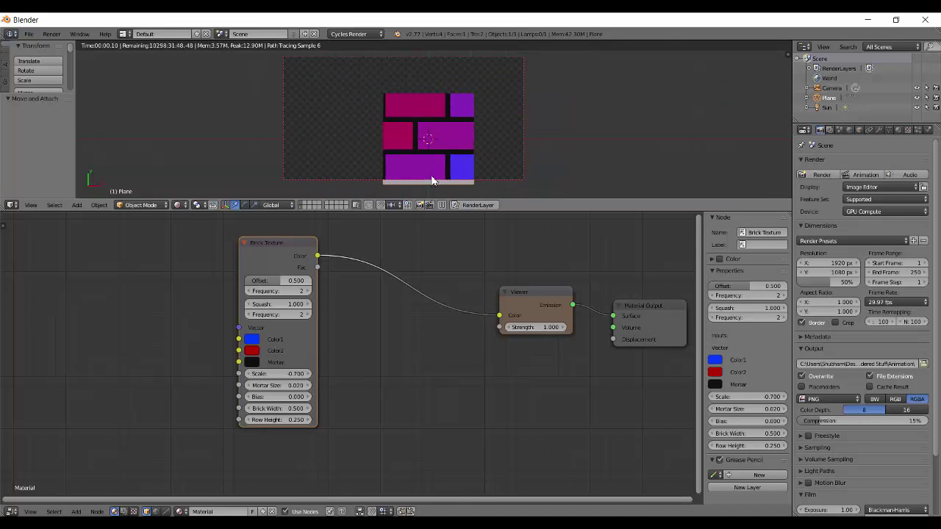
drag(252, 376, 758, 421)
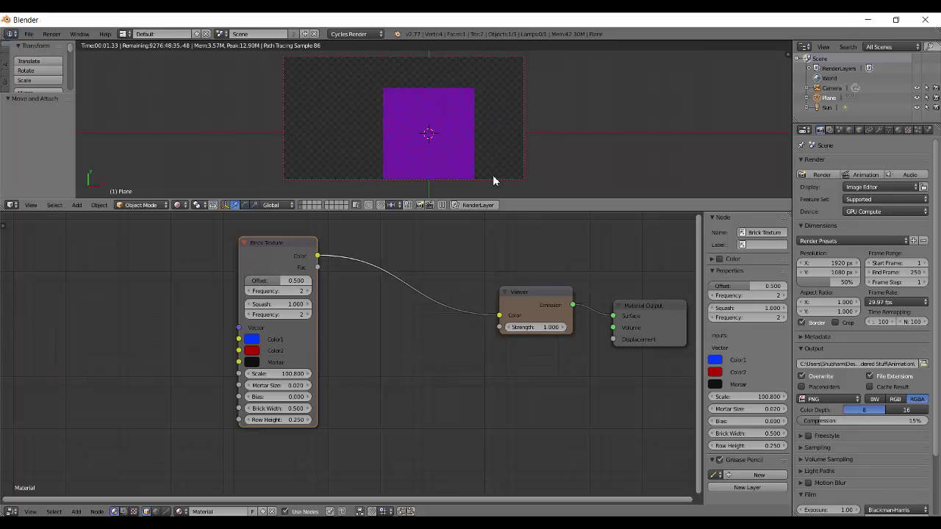
scroll(489, 165, up, 4)
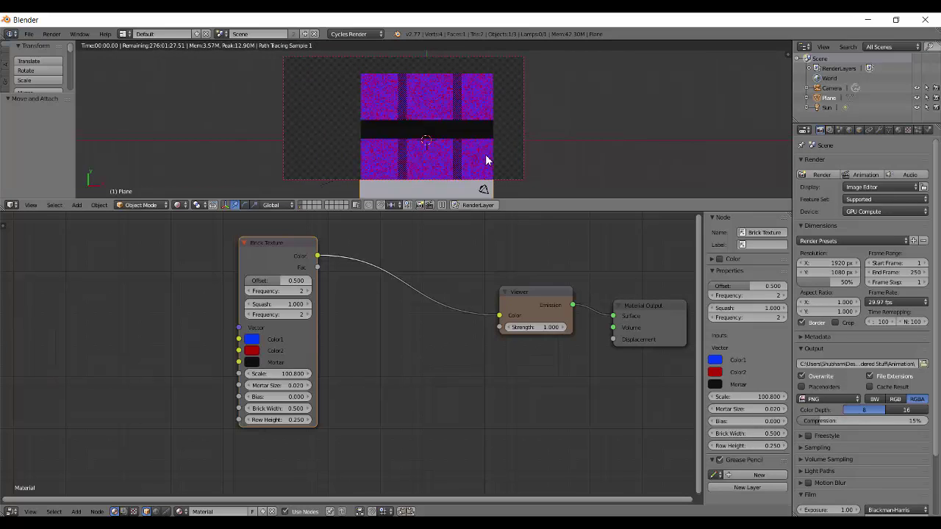
Step: Set the brick Scale to exactly 5 and recentre the view on the plane
click(290, 373)
text(5)
key(Return)
shift+middle_drag(481, 120, 458, 150)
scroll(447, 170, up, 1)
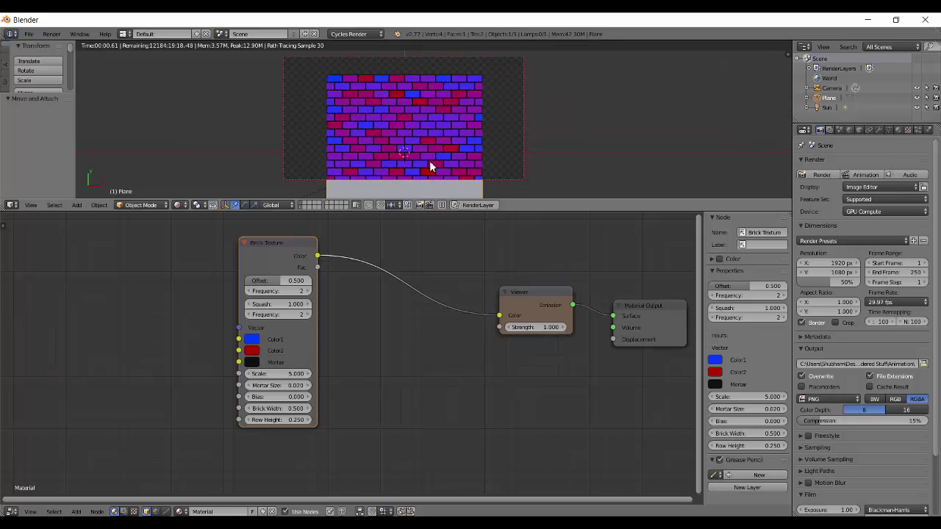
scroll(447, 141, up, 2)
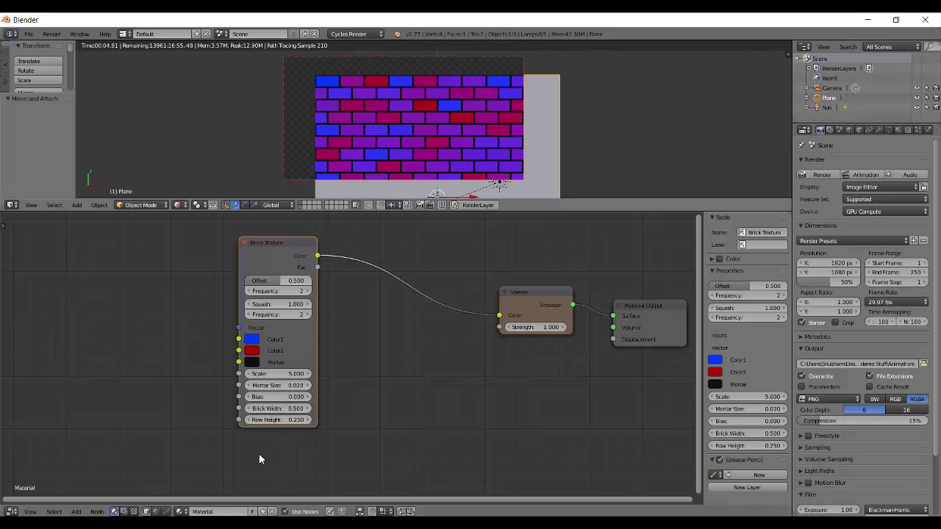
click(276, 386)
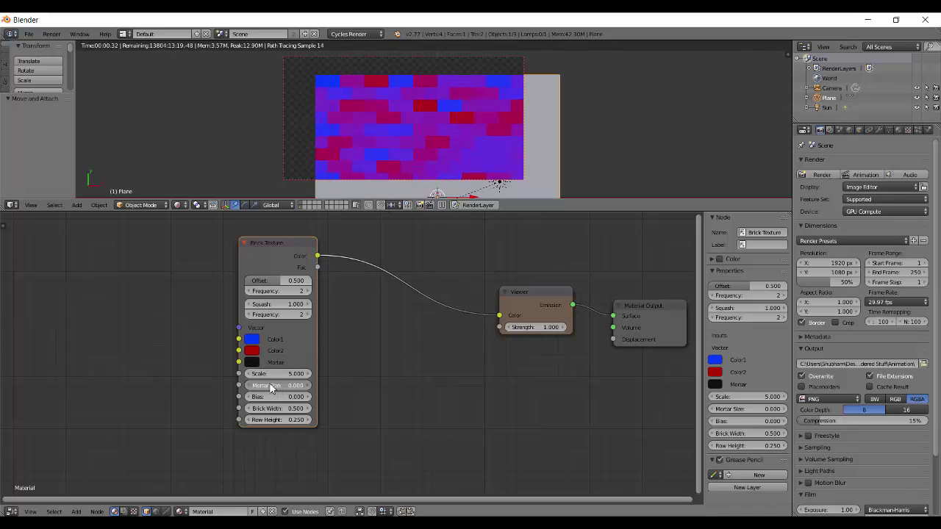
ctrl+scroll(270, 389, up, 2)
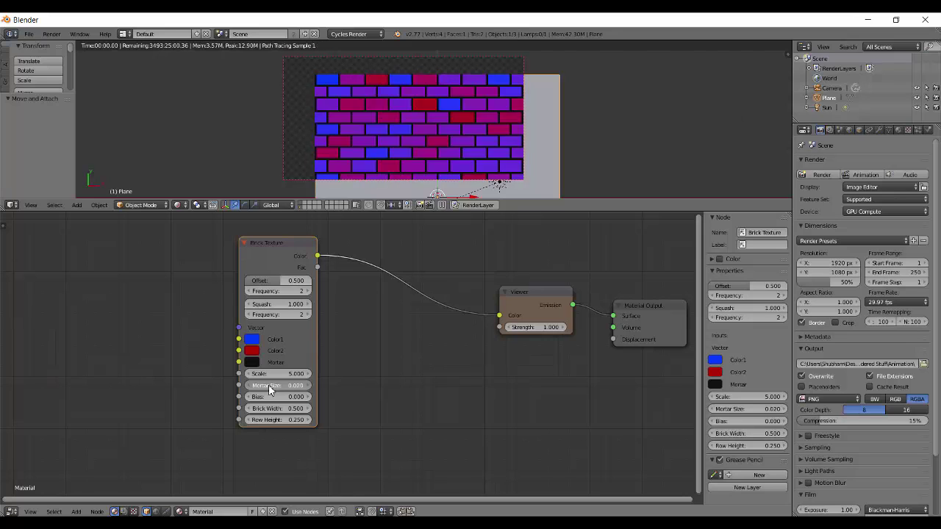
drag(271, 390, 312, 392)
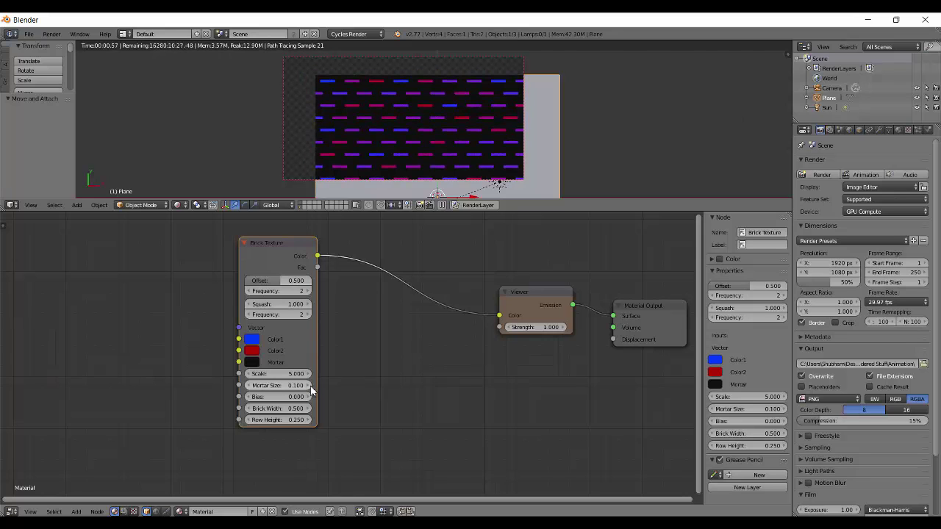
click(270, 388)
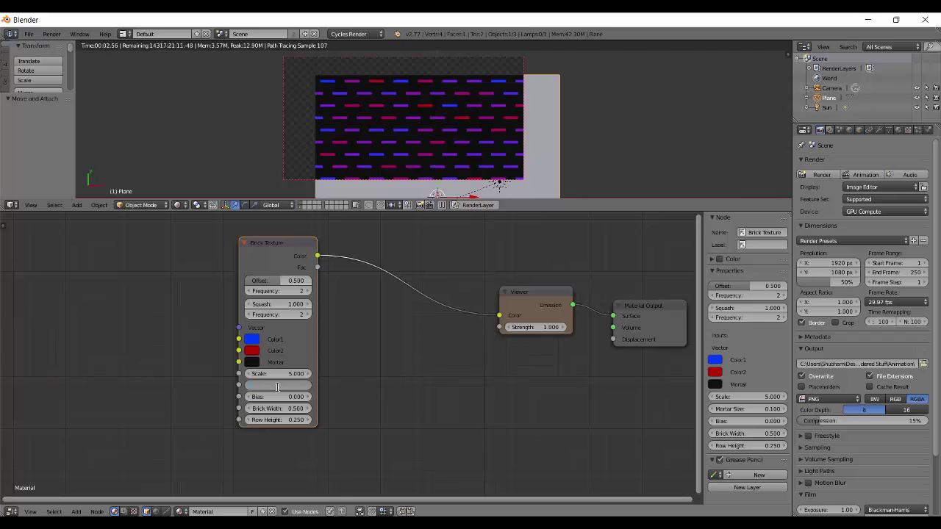
text(.05)
key(Return)
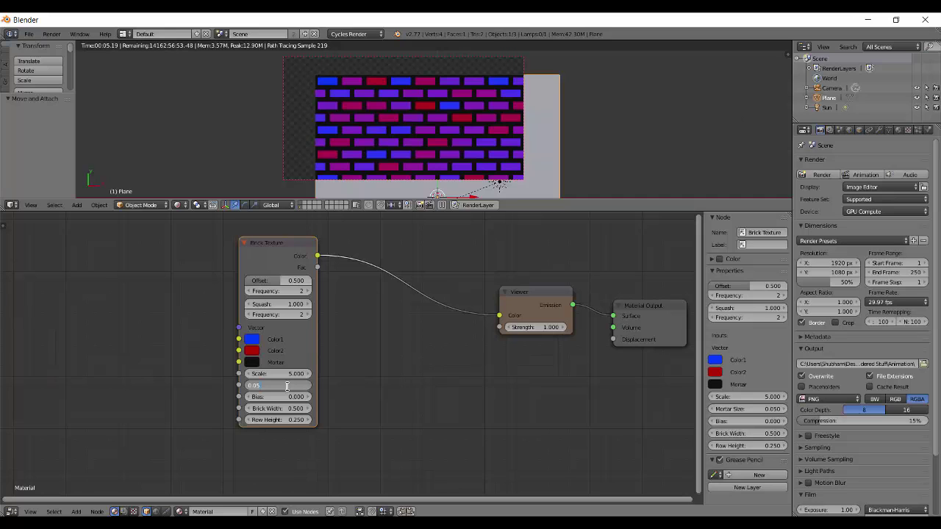
key(Return)
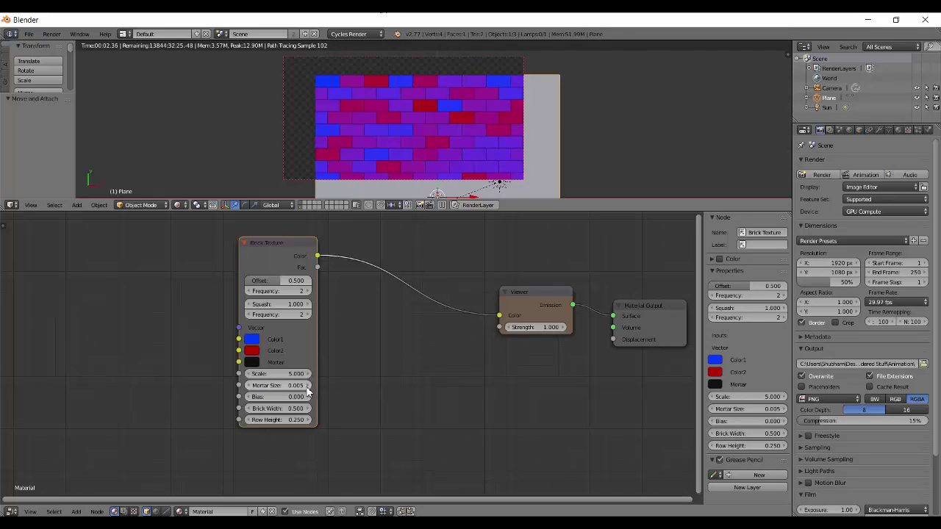
click(308, 386)
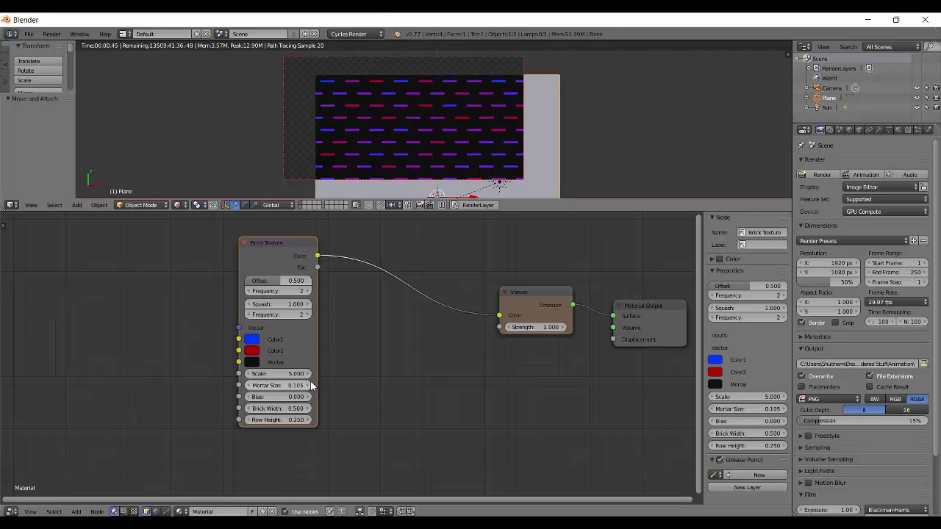
click(278, 386)
key(BackSpace)
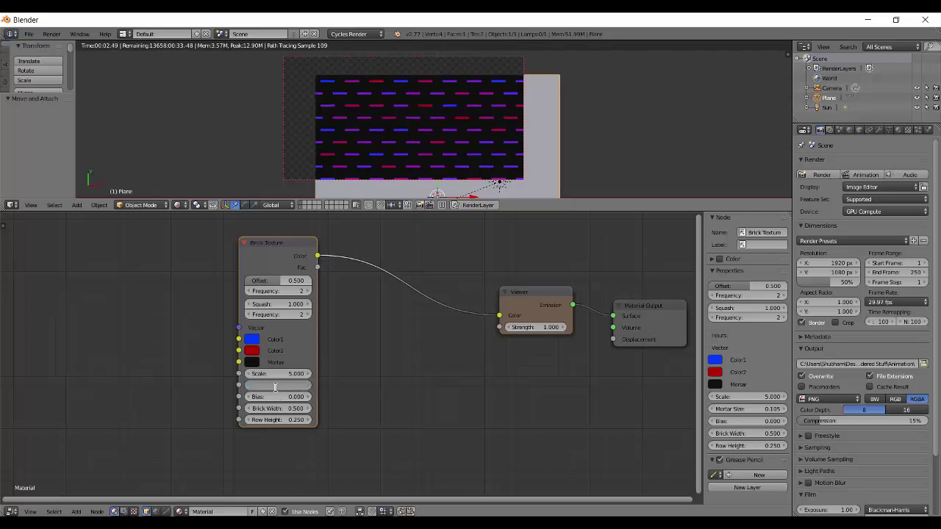
text(.02)
key(Return)
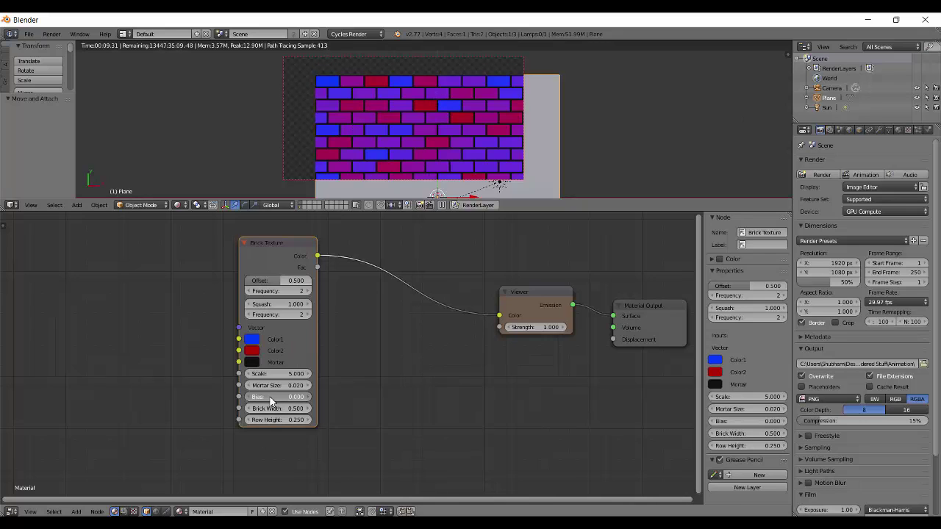
Step: Swing Bias toward blue, then red, and settle it at 0.400 for red-purple bricks
drag(268, 397, 254, 398)
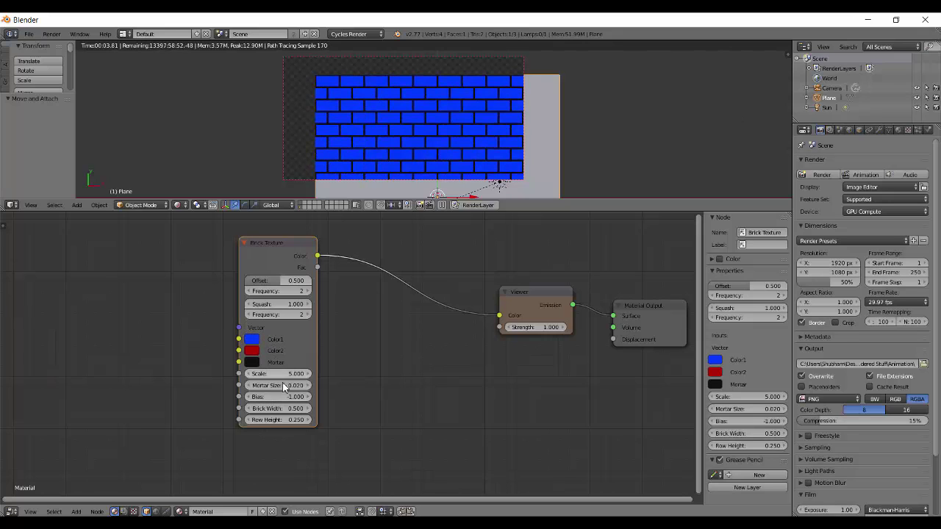
drag(285, 397, 323, 397)
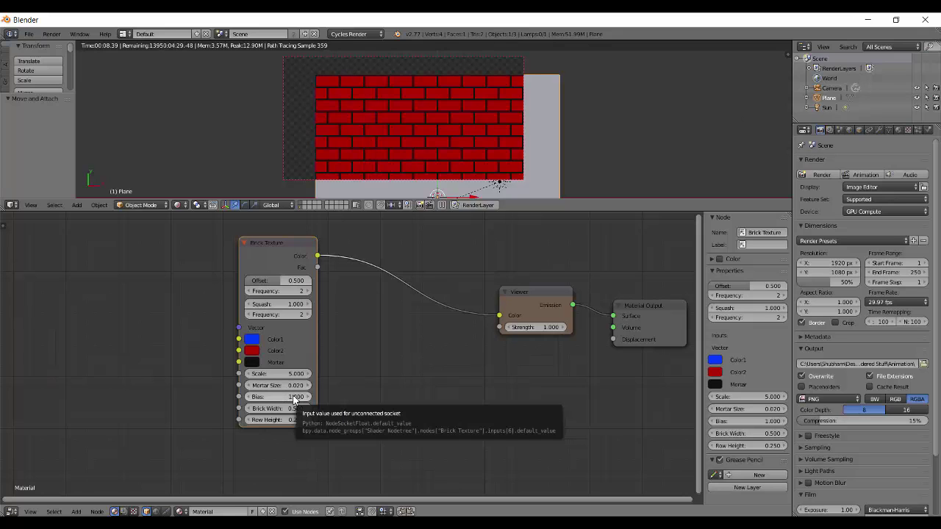
mouse_move(296, 397)
mouse_down()
mouse_move(275, 396)
mouse_move(292, 399)
mouse_up()
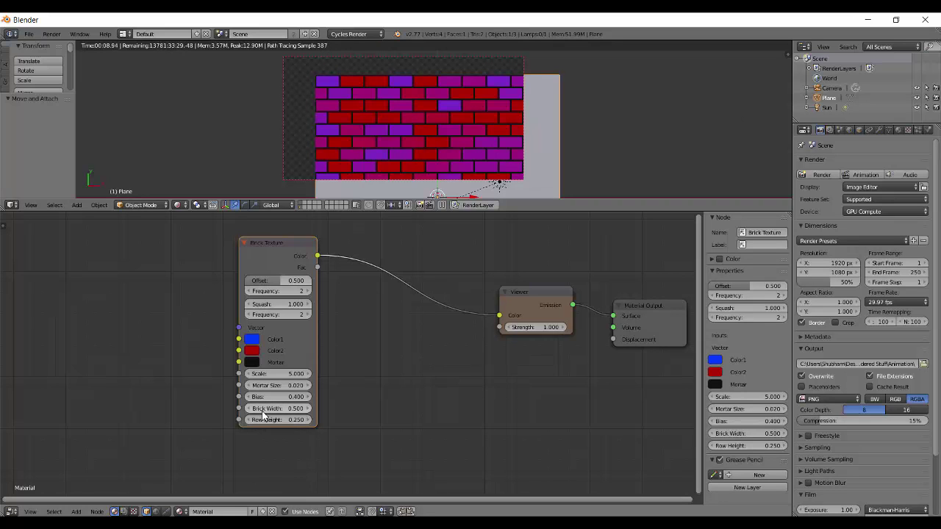
Step: Stretch the bricks to Brick Width 3.000 and raise Row Height to 0.850
drag(266, 415, 274, 416)
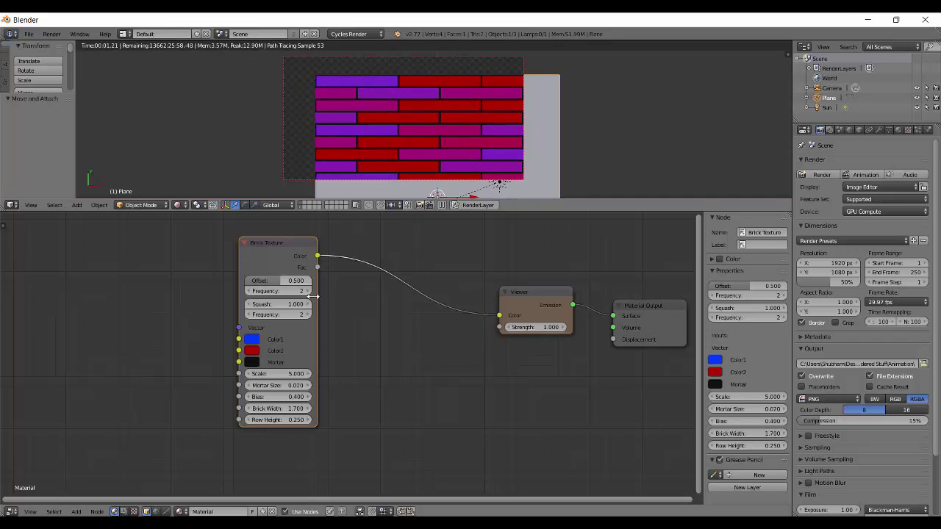
click(249, 315)
drag(263, 305, 275, 305)
click(307, 315)
mouse_move(269, 409)
mouse_down()
mouse_move(292, 409)
mouse_move(269, 416)
mouse_up()
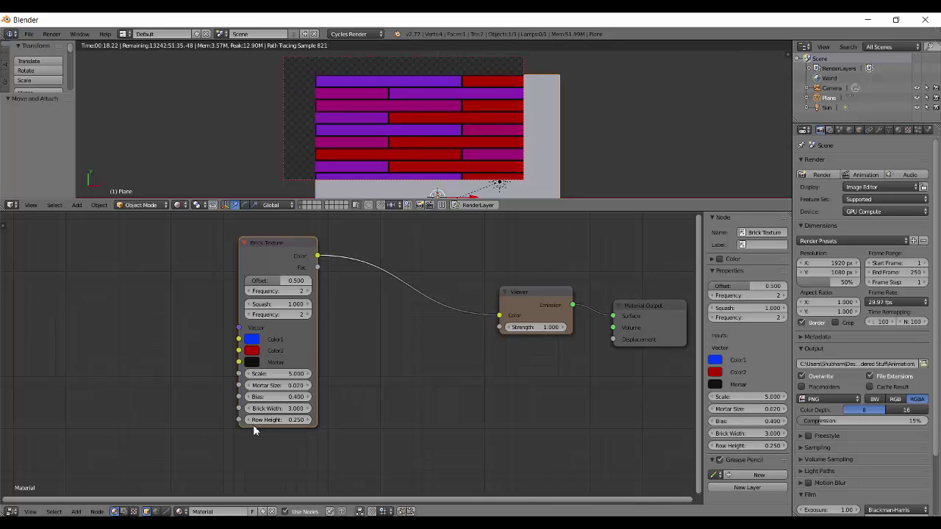
mouse_move(258, 420)
mouse_down()
mouse_move(278, 423)
mouse_move(264, 417)
mouse_up()
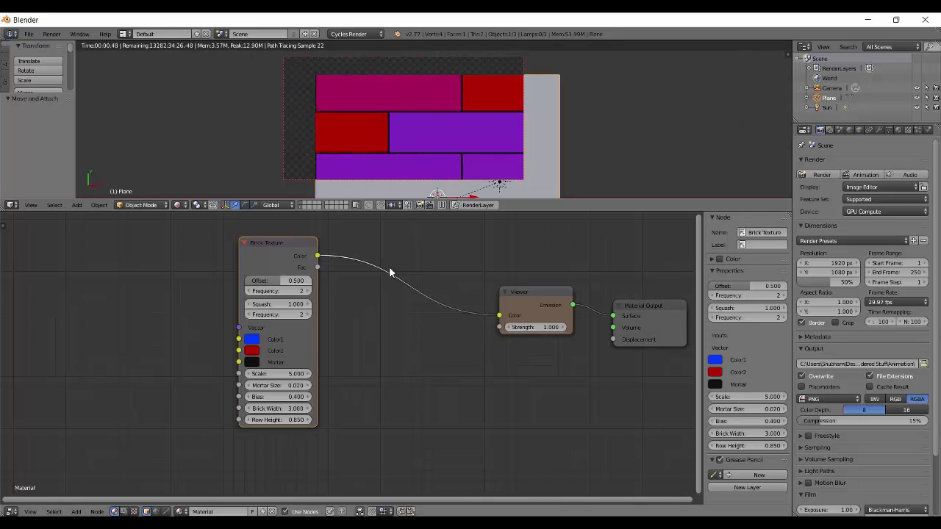
Step: Undo the oversized Row Height drag and nudge the Brick Texture node into place
scroll(488, 153, down, 6)
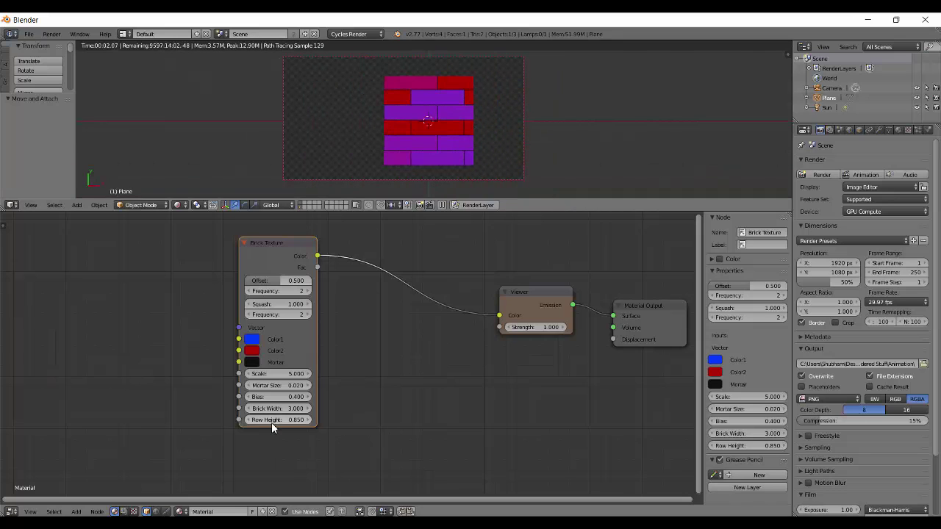
drag(271, 422, 285, 421)
key(ctrl+z)
click(235, 243)
mouse_move(236, 243)
mouse_down()
mouse_move(308, 241)
mouse_move(228, 236)
mouse_up()
Step: Enter Row Height 0.2 and Brick Width 0.35 for small, regular bricks
click(257, 414)
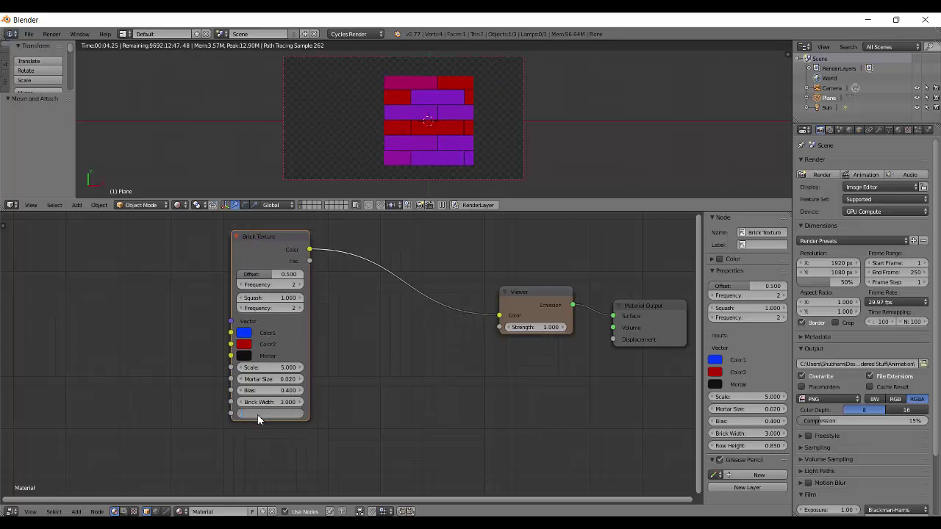
text(.2)
key(Return)
click(263, 403)
text(.35)
key(Return)
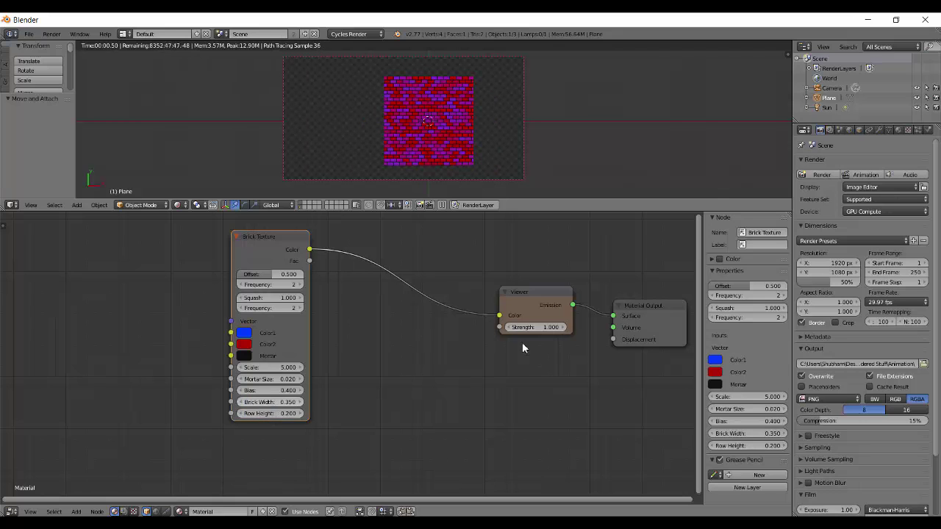
scroll(448, 164, up, 3)
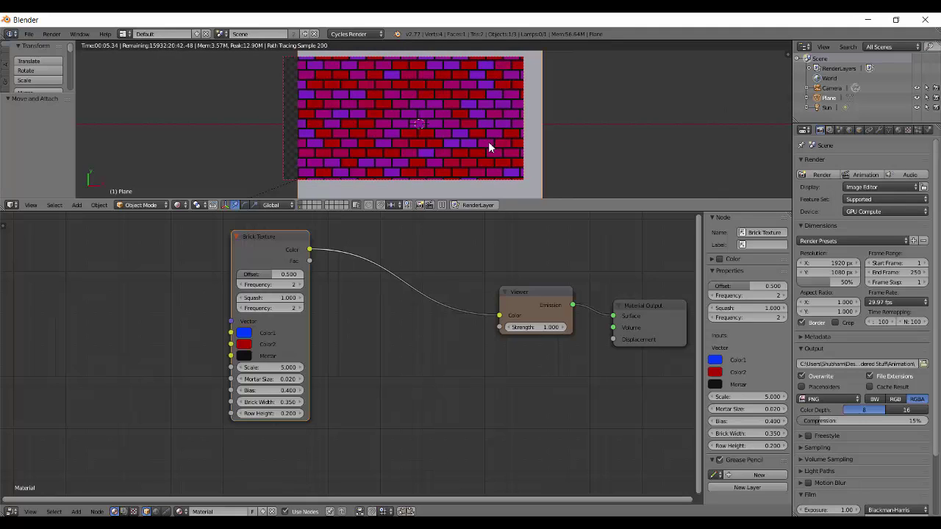
drag(231, 321, 300, 259)
drag(356, 251, 499, 328)
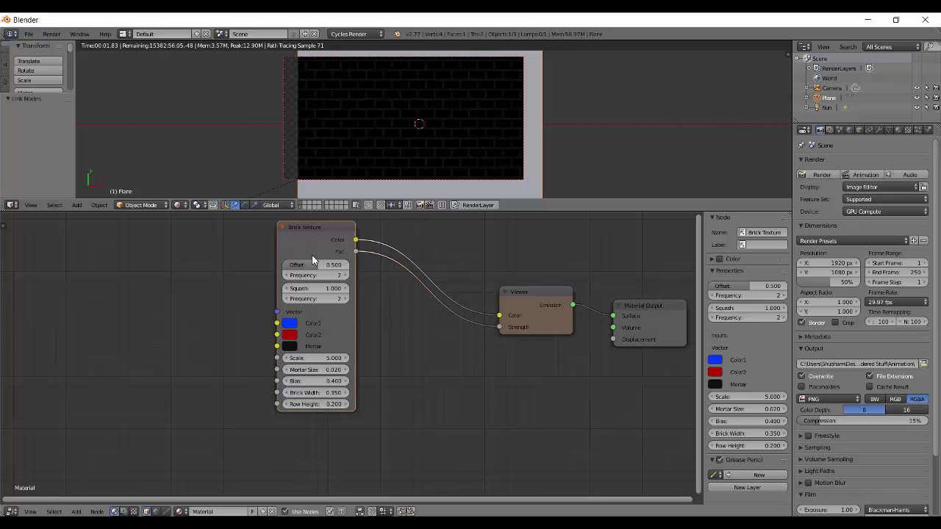
mouse_move(500, 328)
mouse_down()
mouse_move(445, 331)
mouse_move(505, 318)
mouse_up()
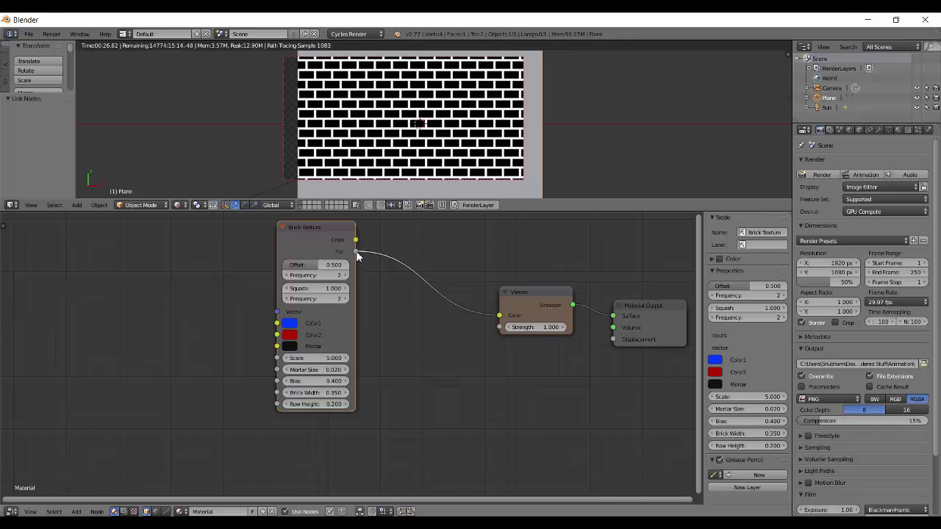
drag(356, 251, 496, 326)
drag(500, 315, 390, 257)
drag(355, 240, 499, 315)
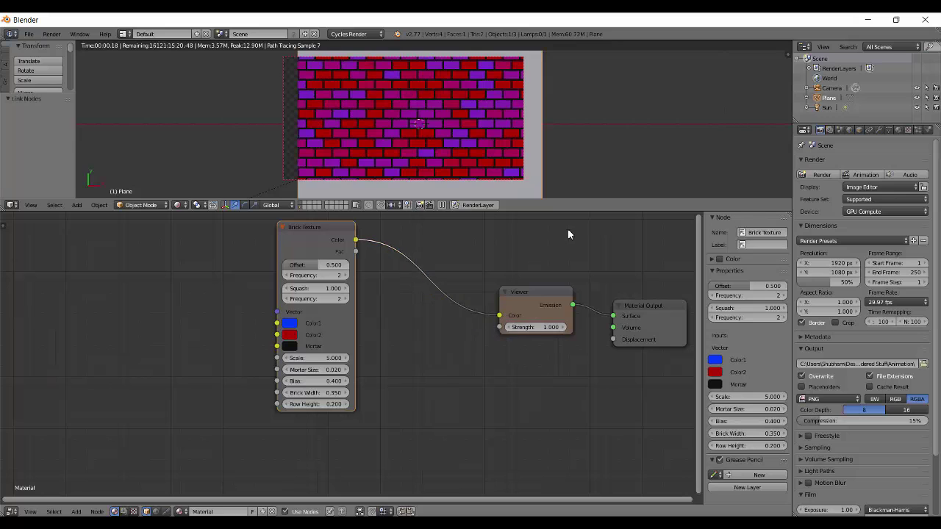
Step: Switch the 3D viewport from Rendered back to Solid shading with Shift+Z
key(shift+z)
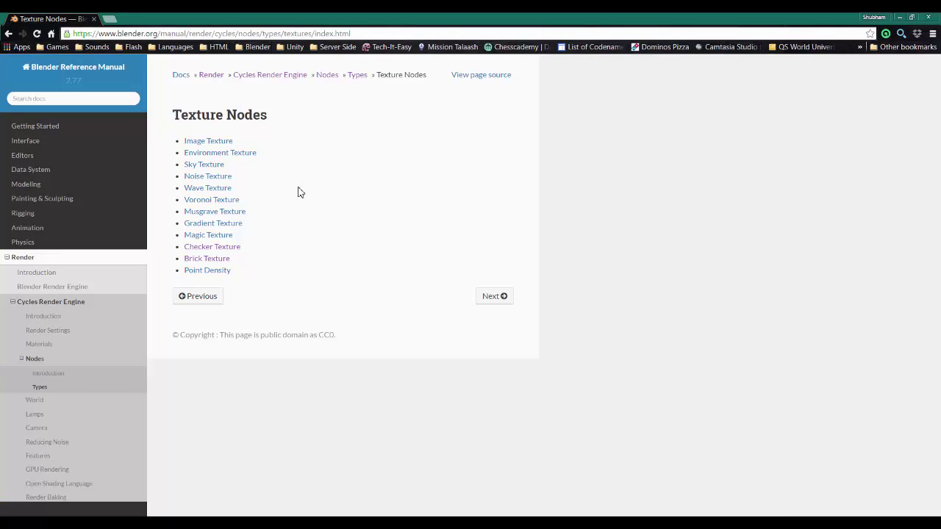
Step: Go from the Checker Texture page via Compositing and Matte Nodes to the Keying Node page
click(230, 250)
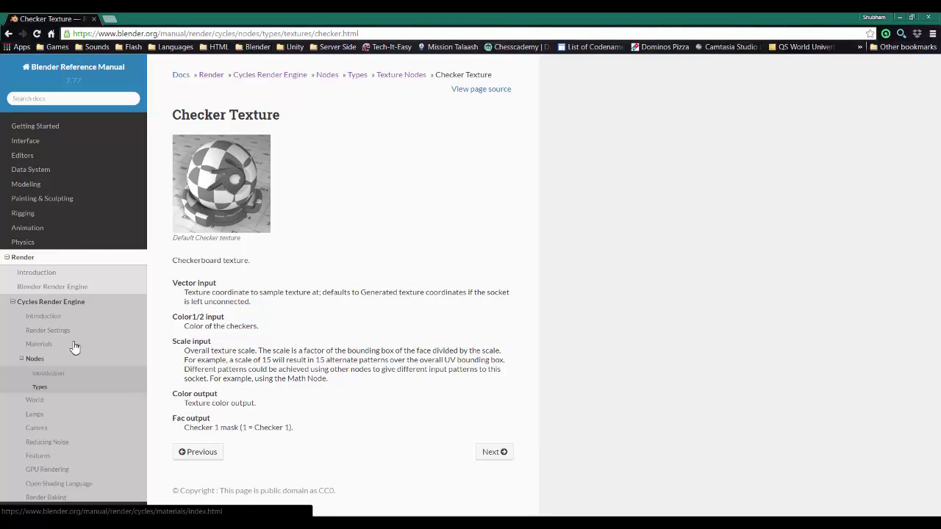
scroll(75, 347, down, 3)
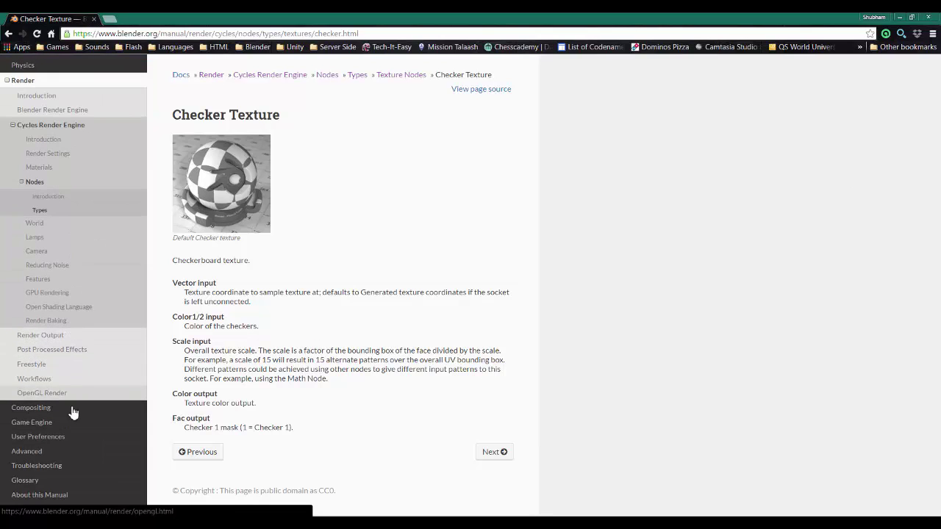
click(71, 410)
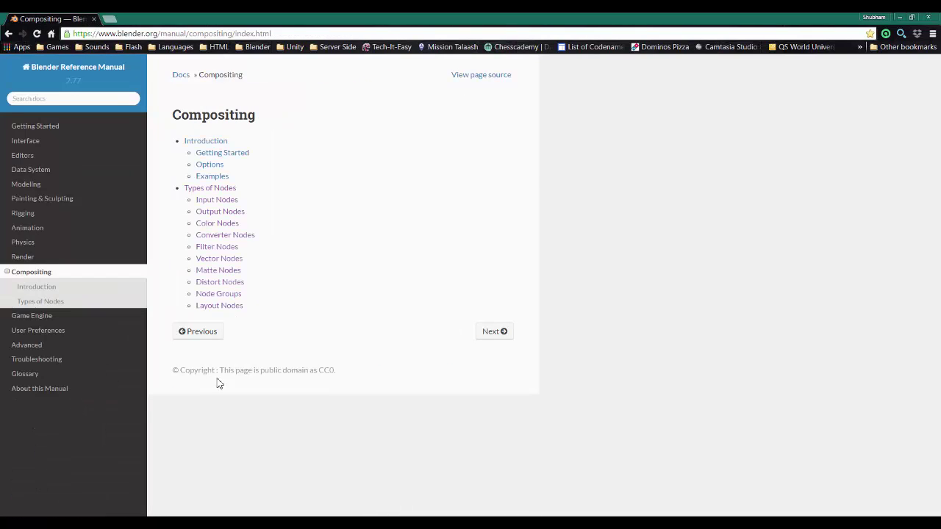
click(213, 260)
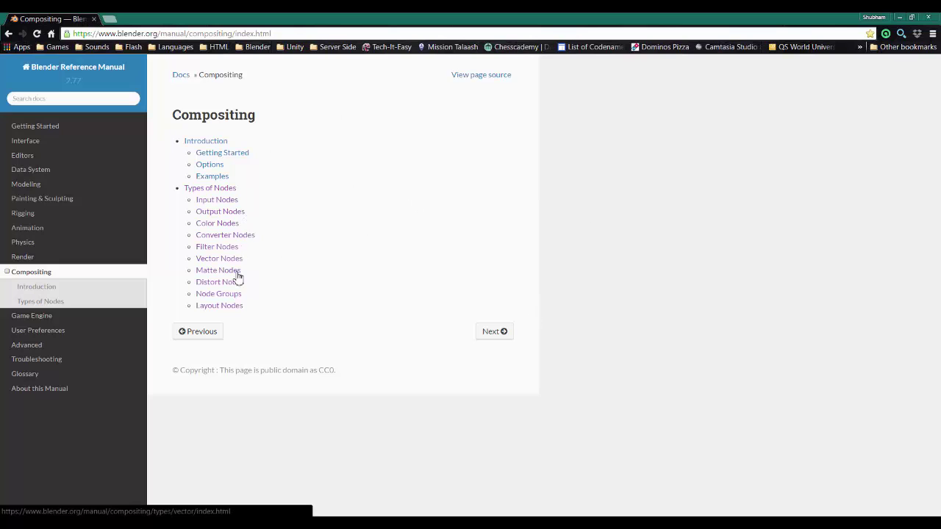
click(237, 272)
scroll(234, 270, down, 2)
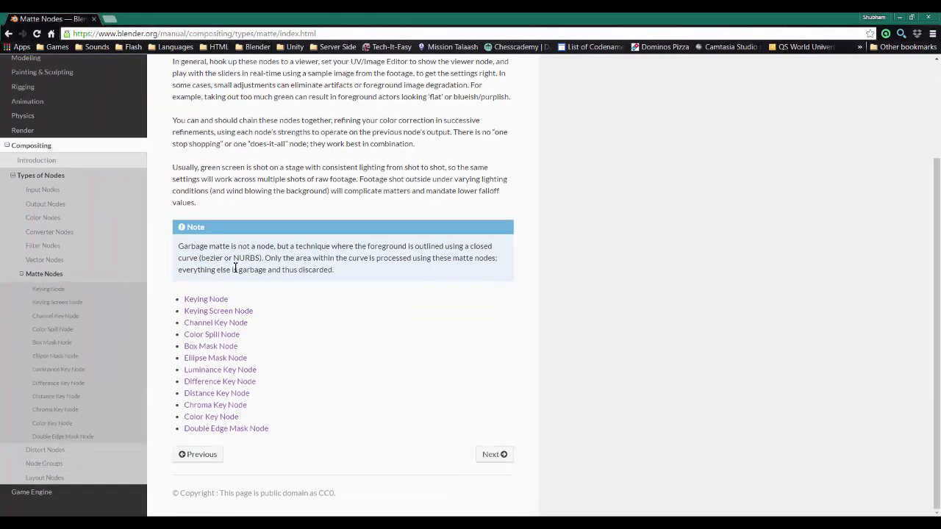
click(215, 301)
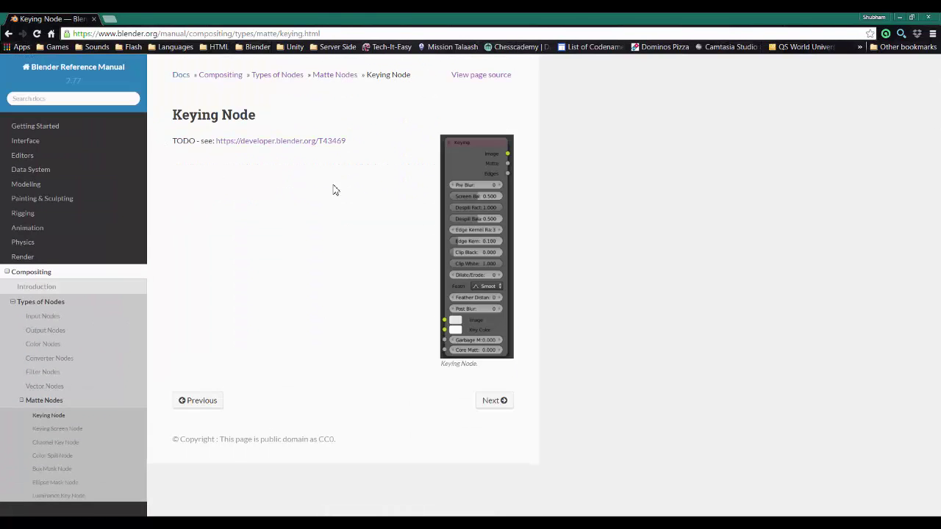